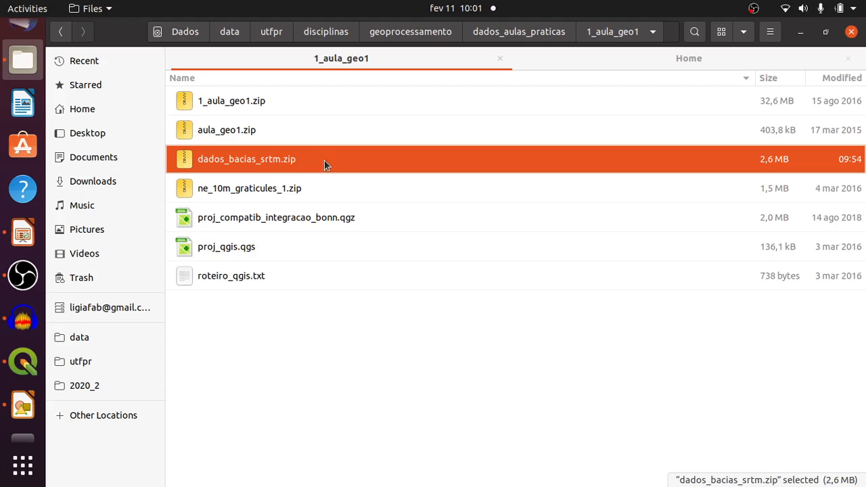
Extract dados_bacias_srtm.zip into the current folder and open the extracted dados_bacias_srtm folder.
{"action": "right_click", "coordinate": [324, 160]}
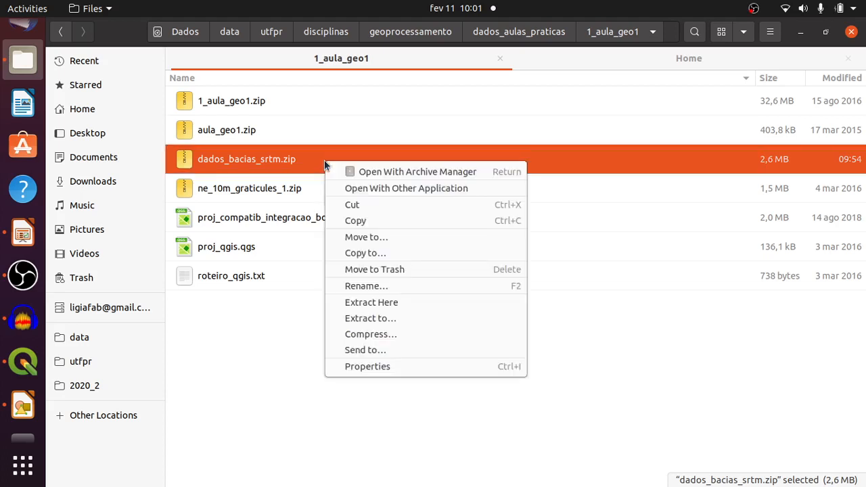
{"action": "left_click", "coordinate": [375, 304]}
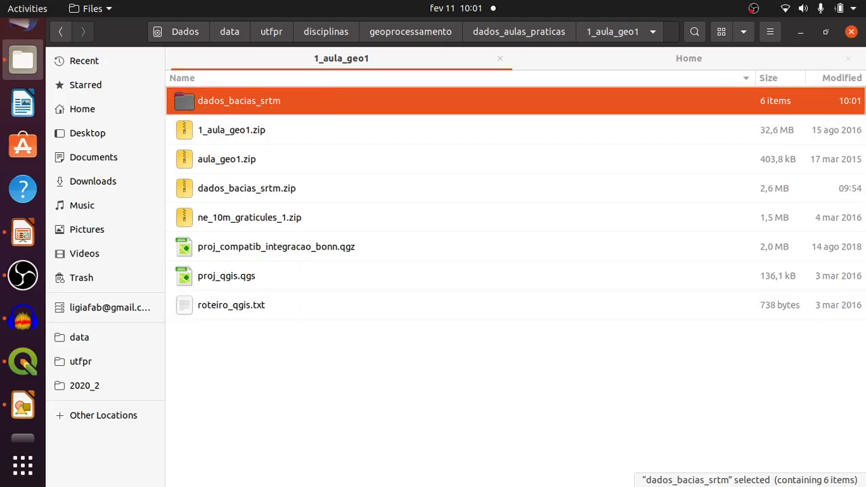
{"action": "double_click", "coordinate": [337, 111]}
Examine the Bacia 6, Est_Fluviometricas_ANA_2010, Hidrografia 250000 and SF-22-Y-D files in the extracted folder.
{"action": "scroll", "coordinate": [486, 236], "scroll_direction": "down", "scroll_amount": 3}
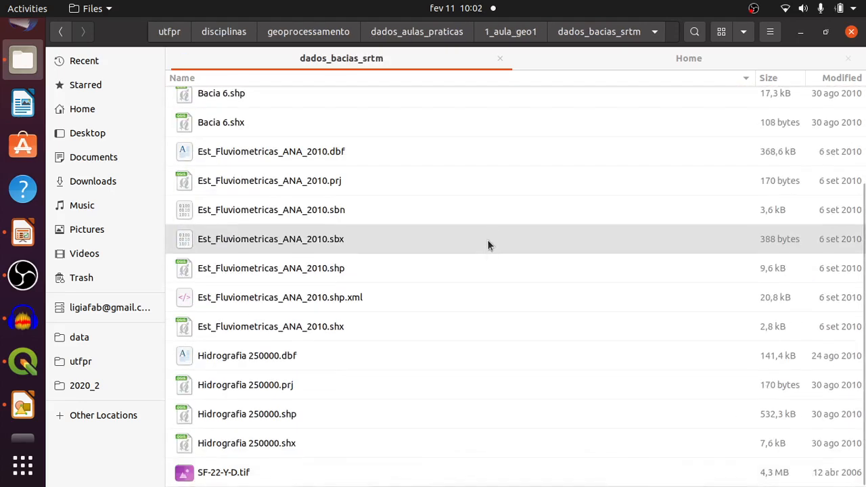
{"action": "scroll", "coordinate": [487, 244], "scroll_direction": "up", "scroll_amount": 3}
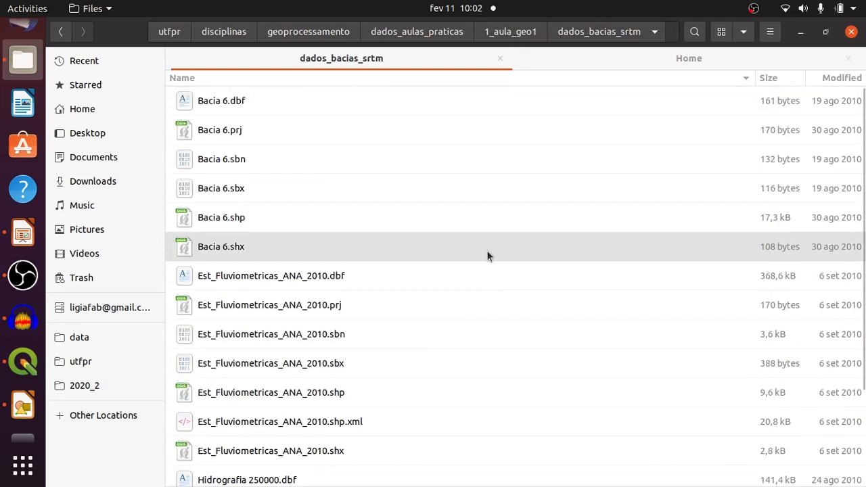
{"action": "scroll", "coordinate": [487, 256], "scroll_direction": "down", "scroll_amount": 3}
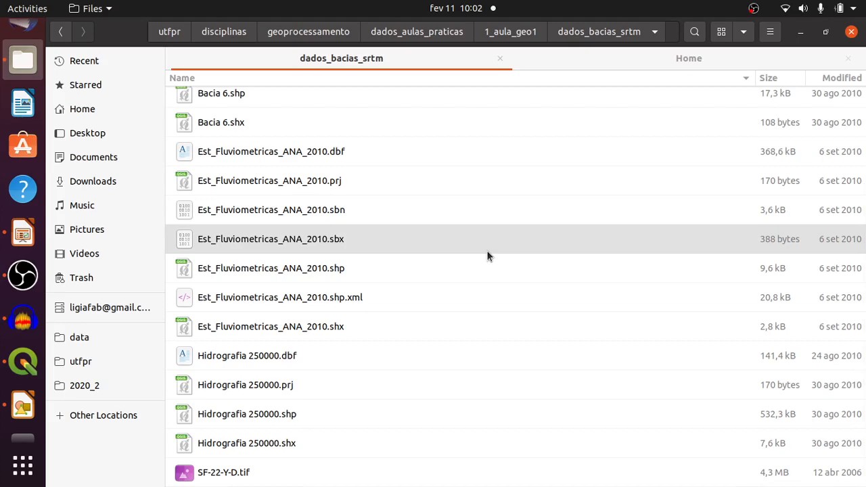
{"action": "scroll", "coordinate": [487, 250], "scroll_direction": "up", "scroll_amount": 3}
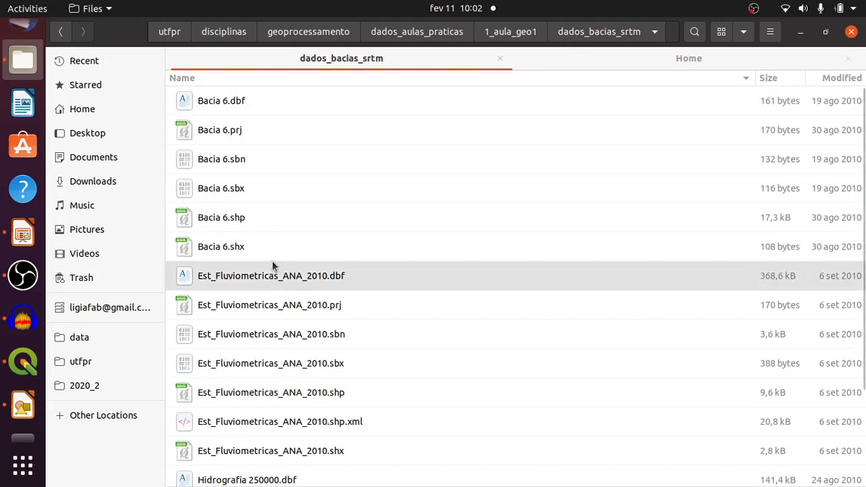
{"action": "scroll", "coordinate": [542, 248], "scroll_direction": "down", "scroll_amount": 3}
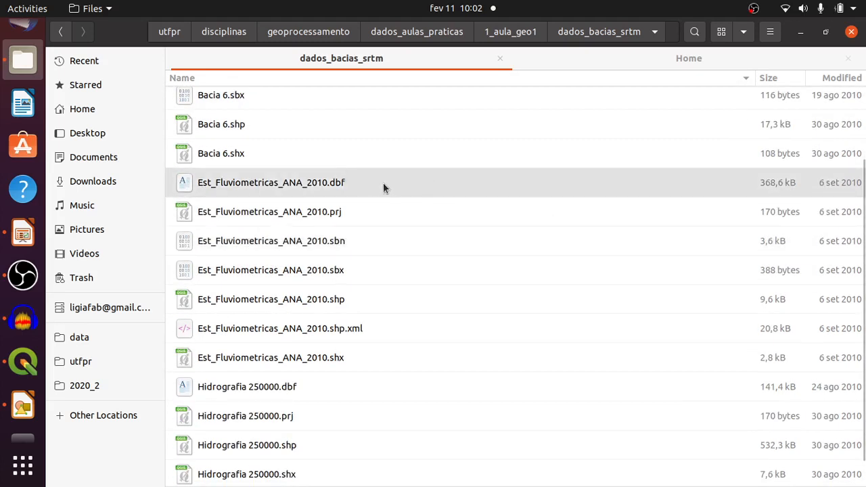
{"action": "scroll", "coordinate": [374, 298], "scroll_direction": "down", "scroll_amount": 1}
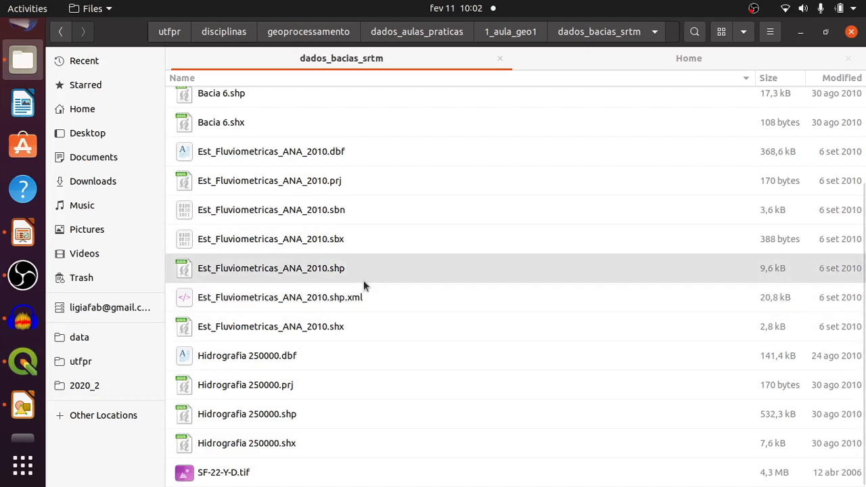
Switch to QGIS, show the Browser panel above the Layers panel and make it taller.
{"action": "left_click", "coordinate": [19, 378]}
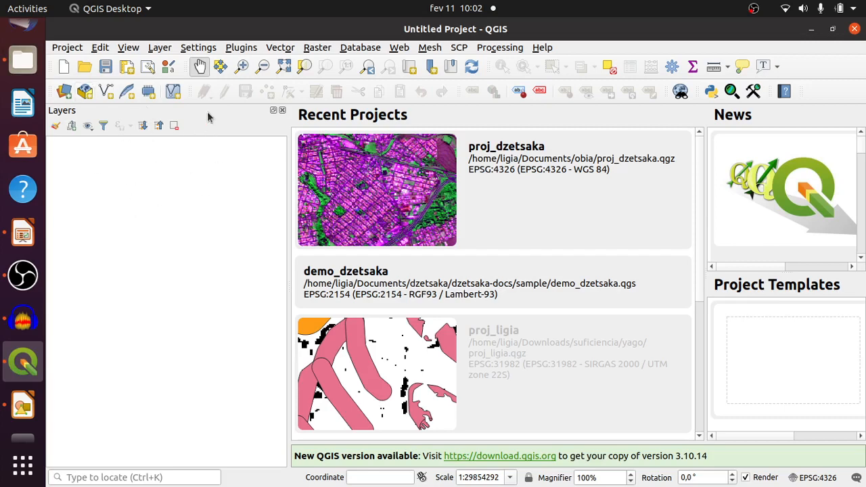
{"action": "right_click", "coordinate": [203, 72]}
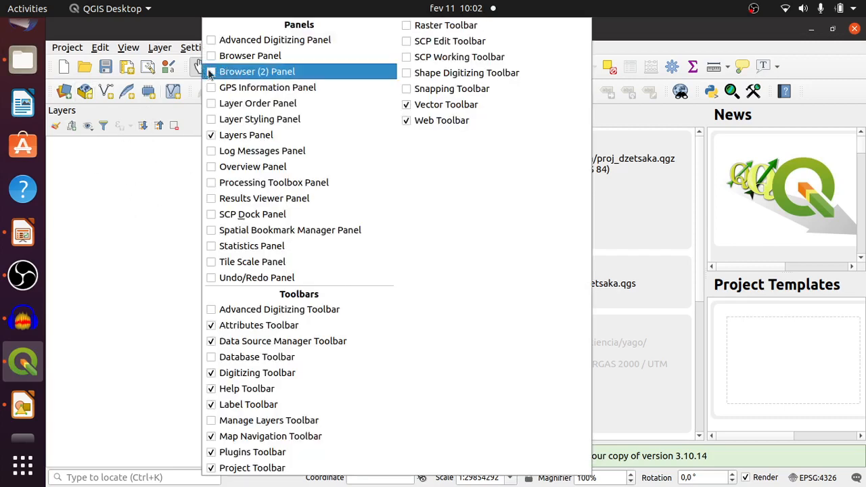
{"action": "left_click", "coordinate": [235, 60]}
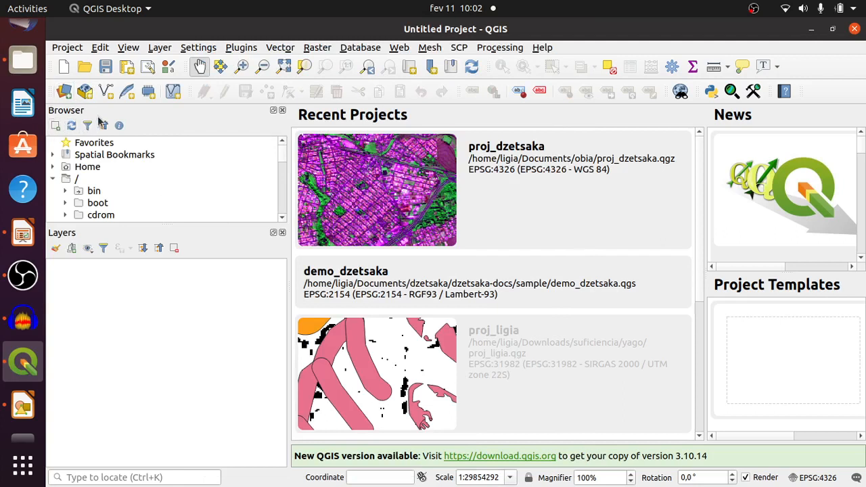
{"action": "left_click", "coordinate": [282, 110]}
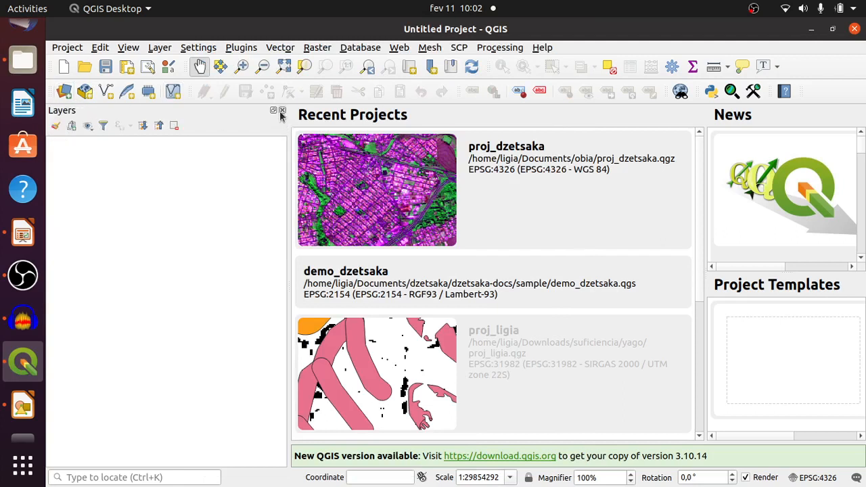
{"action": "right_click", "coordinate": [287, 70]}
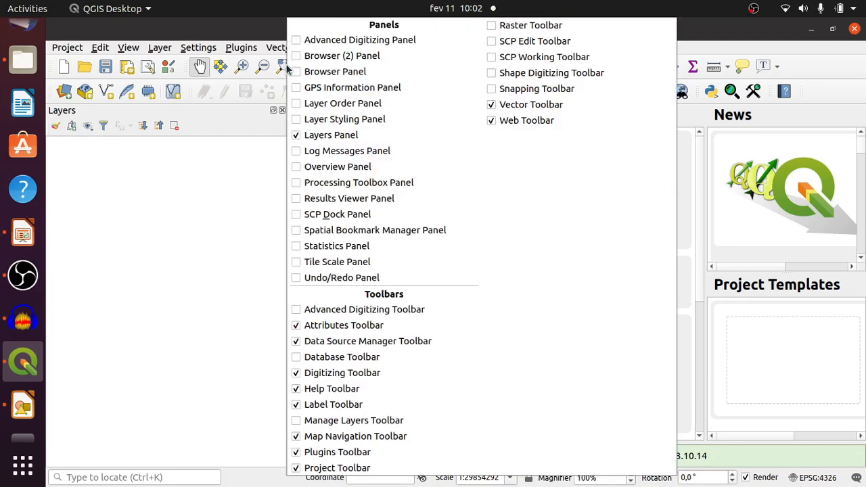
{"action": "left_click", "coordinate": [326, 72]}
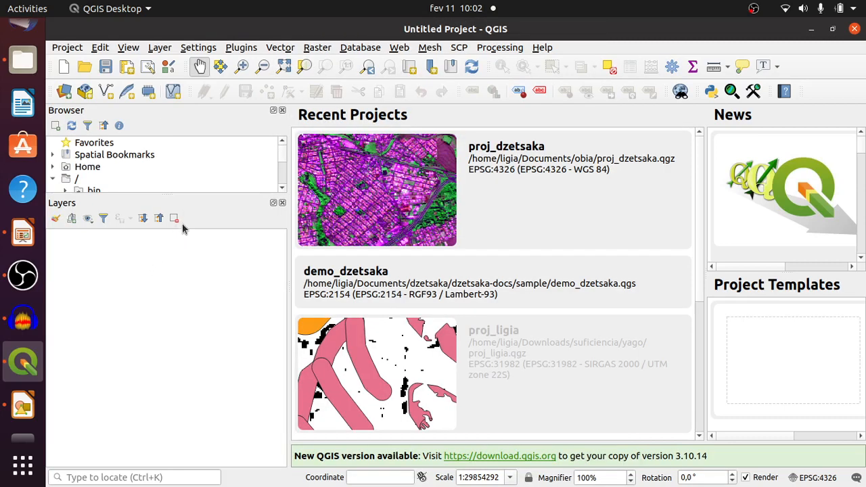
{"action": "left_click_drag", "start_coordinate": [187, 195], "coordinate": [190, 280]}
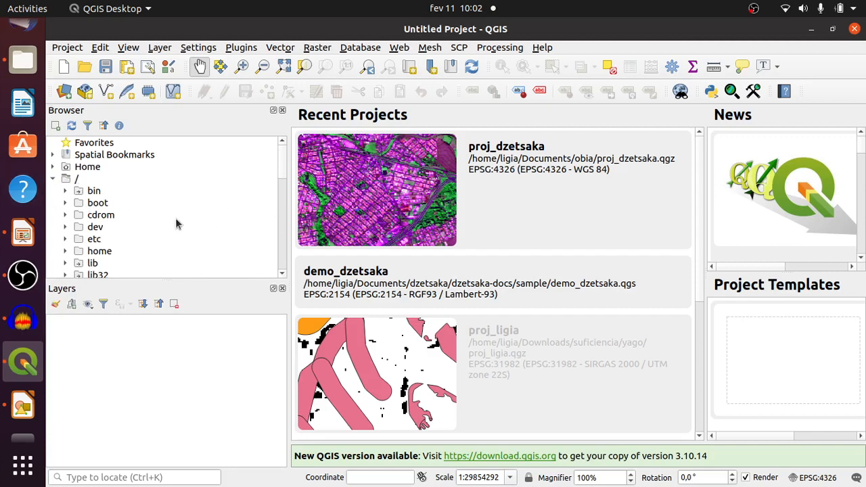
Expand the root directory in the Browser through media and the user's folder to Dados and its data folder.
{"action": "left_click", "coordinate": [52, 178]}
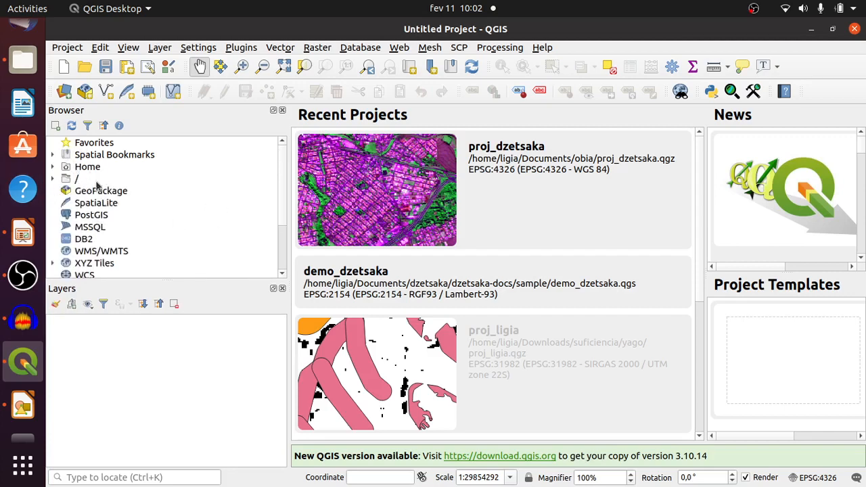
{"action": "left_click", "coordinate": [52, 178]}
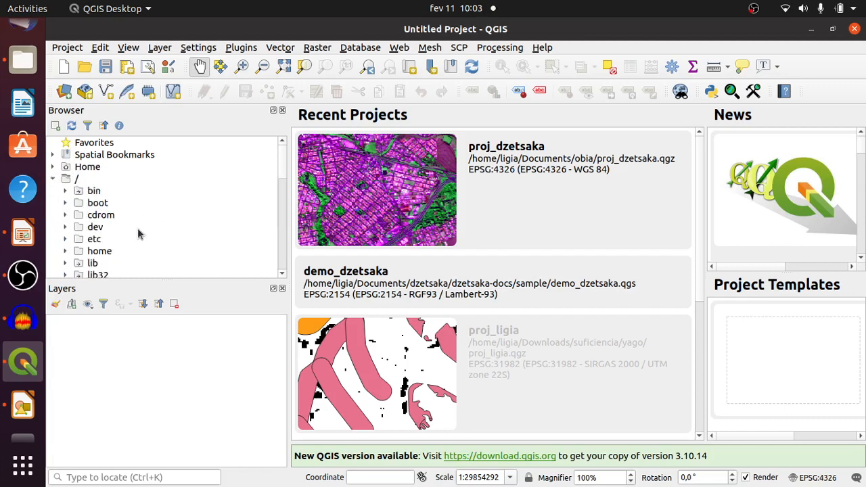
{"action": "scroll", "coordinate": [154, 232], "scroll_direction": "down", "scroll_amount": 2}
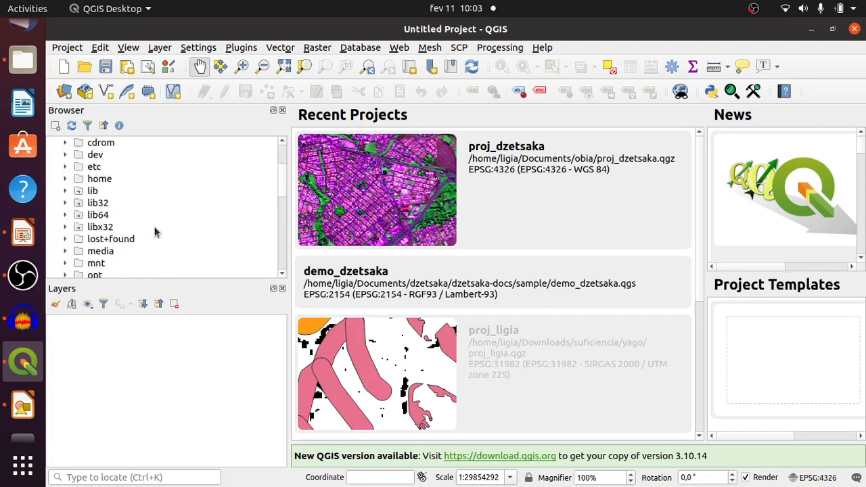
{"action": "left_click", "coordinate": [65, 251]}
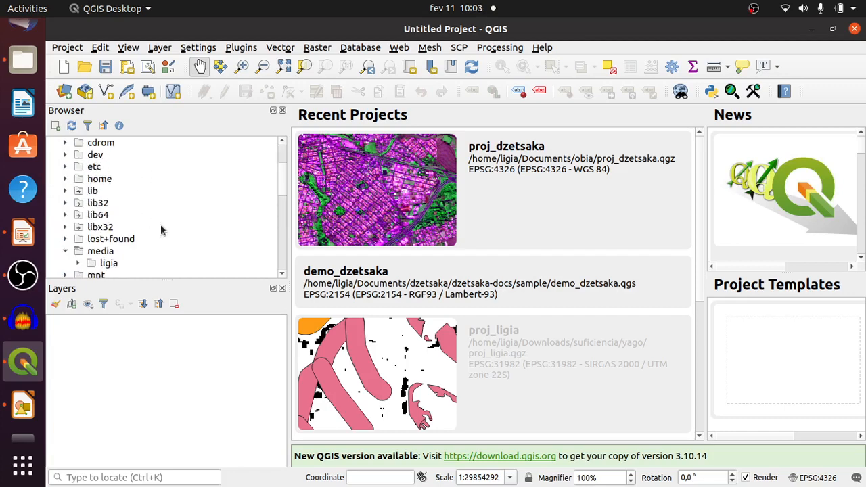
{"action": "scroll", "coordinate": [160, 228], "scroll_direction": "down", "scroll_amount": 1}
{"action": "left_click", "coordinate": [77, 227]}
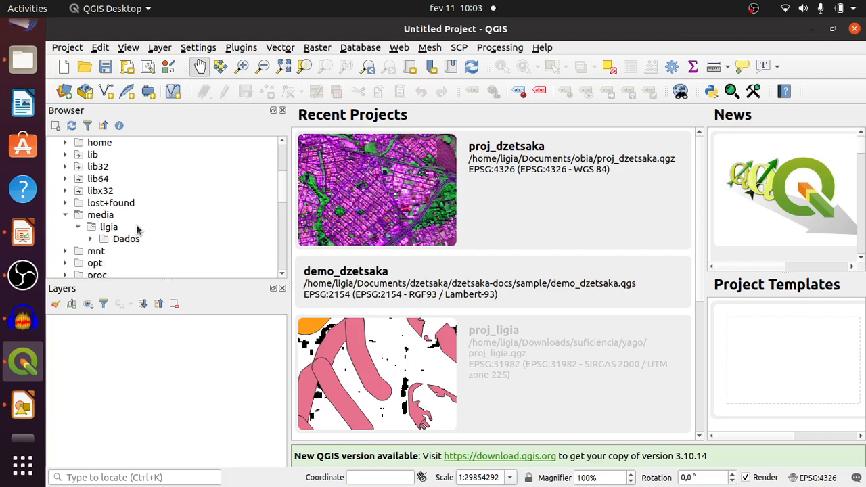
{"action": "left_click", "coordinate": [90, 240]}
{"action": "scroll", "coordinate": [161, 240], "scroll_direction": "down", "scroll_amount": 4}
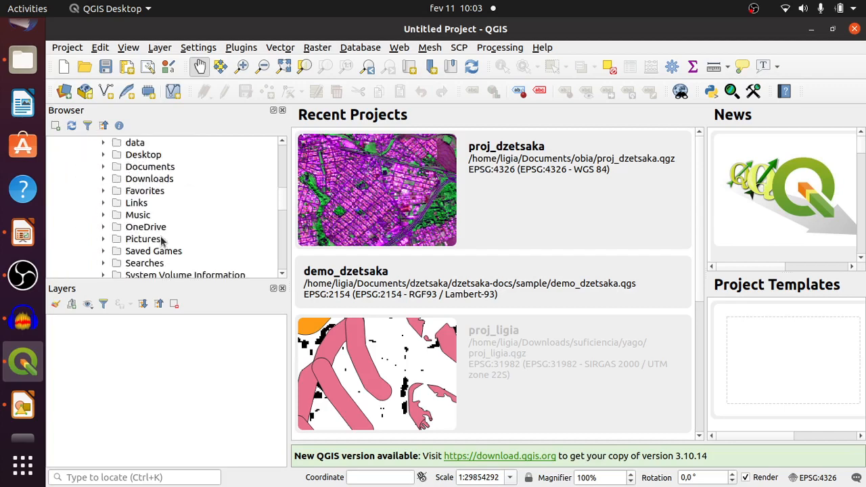
{"action": "left_click", "coordinate": [102, 143]}
Find the utfpr folder inside data and expand it and its disciplinas subfolder.
{"action": "left_click", "coordinate": [174, 215]}
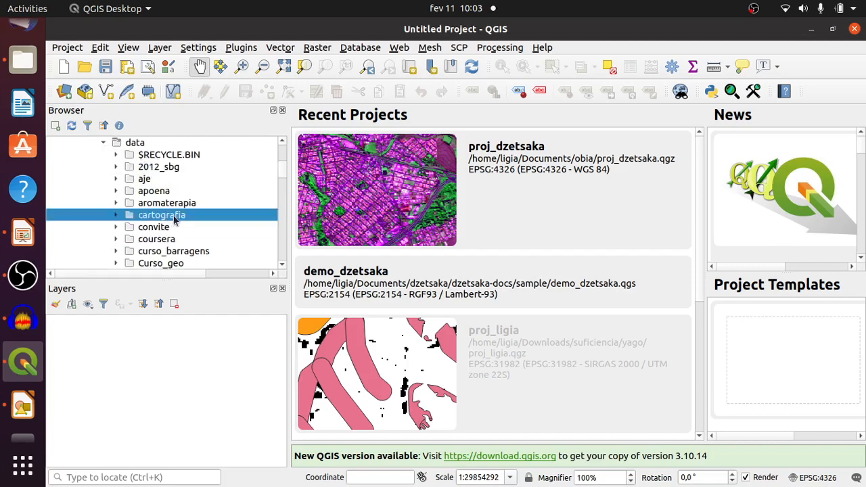
{"action": "type", "text": "ut"}
{"action": "key", "text": "Right"}
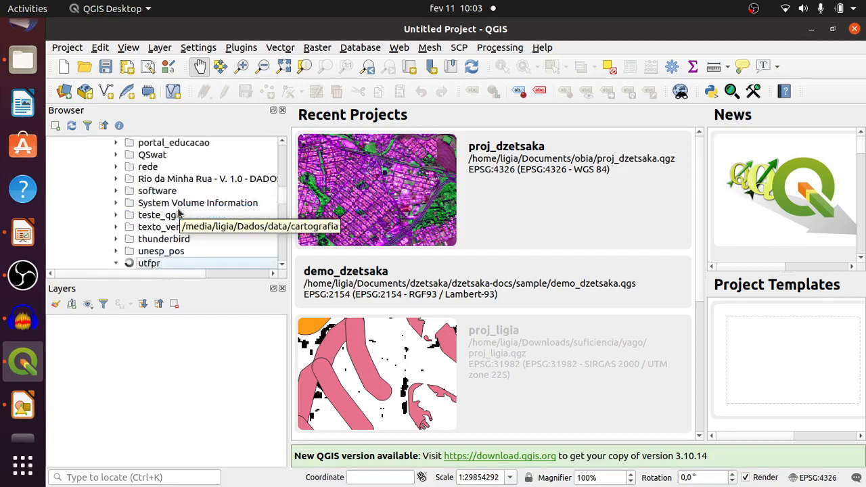
{"action": "key", "text": "Down"}
{"action": "type", "text": "di"}
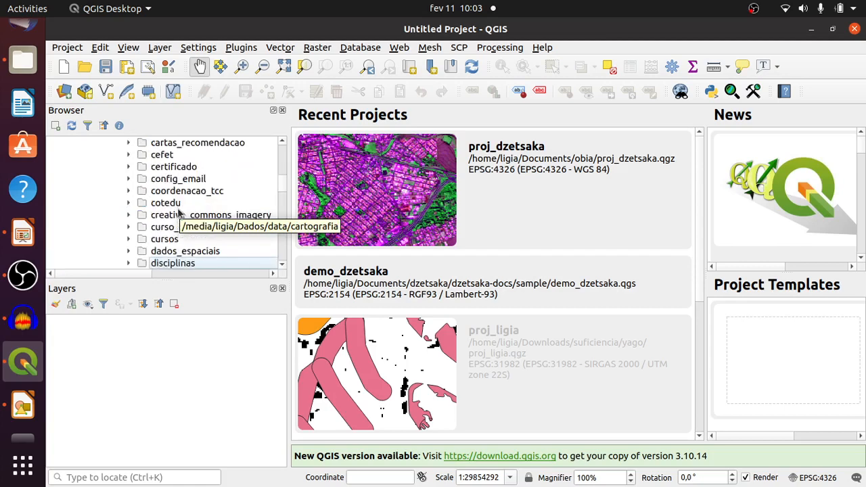
{"action": "key", "text": "Right"}
Expand the geoprocessamento folder inside disciplinas and its dados_aulas_praticas subfolder.
{"action": "key", "text": "Down"}
{"action": "type", "text": "g"}
{"action": "key", "text": "Down"}
{"action": "key", "text": "Up"}
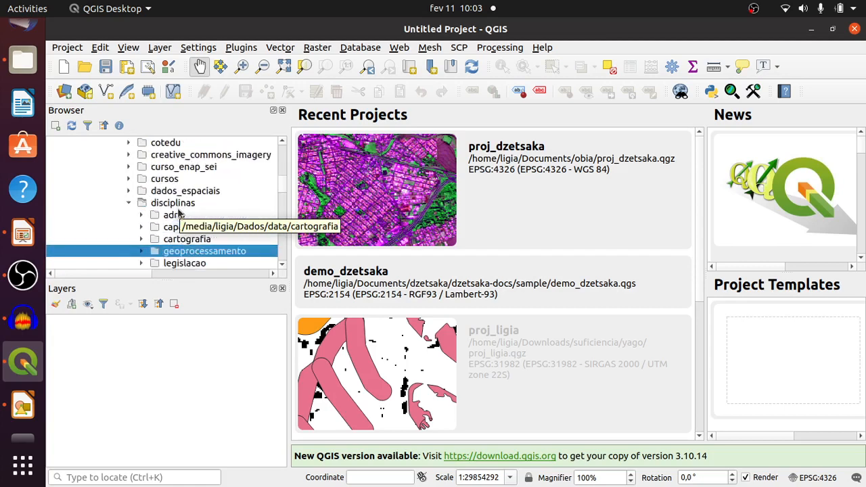
{"action": "key", "text": "Right"}
{"action": "key", "text": "Down"}
{"action": "key", "text": "Down"}
{"action": "key", "text": "Down"}
{"action": "key", "text": "Down"}
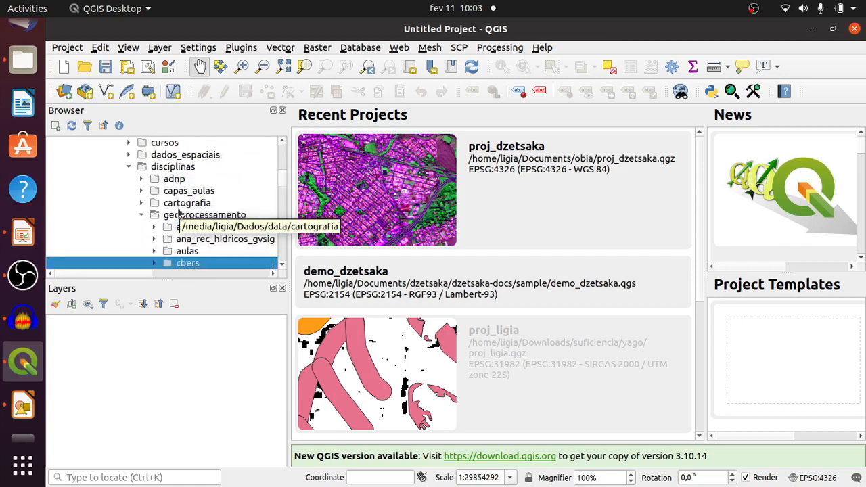
{"action": "key", "text": "Down"}
{"action": "key", "text": "Down"}
{"action": "key", "text": "Down"}
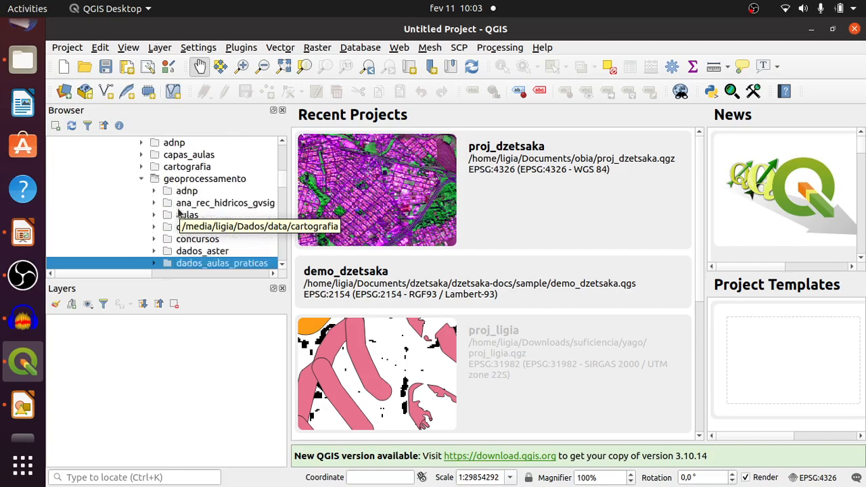
{"action": "key", "text": "Right"}
Expand the 1_aula_geo1 folder and its dados_bacias_srtm subfolder, bringing the full dataset names into view.
{"action": "key", "text": "Down"}
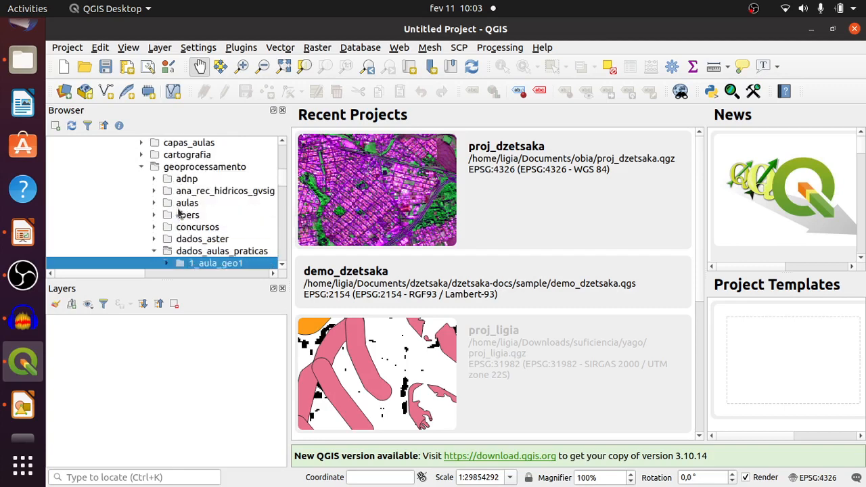
{"action": "key", "text": "Right"}
{"action": "key", "text": "Down"}
{"action": "key", "text": "Down"}
{"action": "key", "text": "Down"}
{"action": "key", "text": "Up"}
{"action": "key", "text": "Up"}
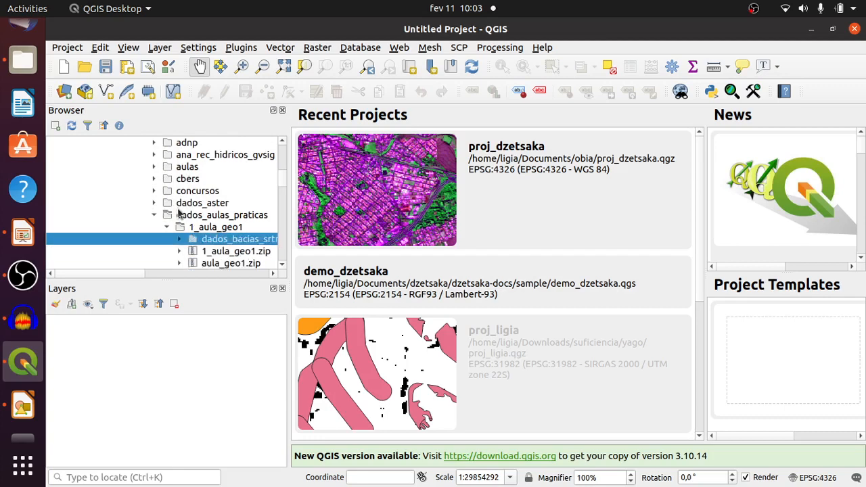
{"action": "key", "text": "Right"}
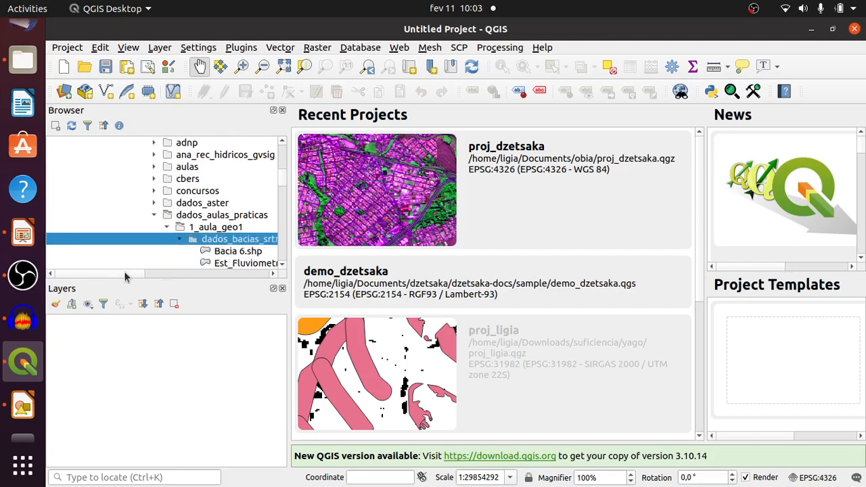
{"action": "left_click_drag", "start_coordinate": [126, 274], "coordinate": [162, 289]}
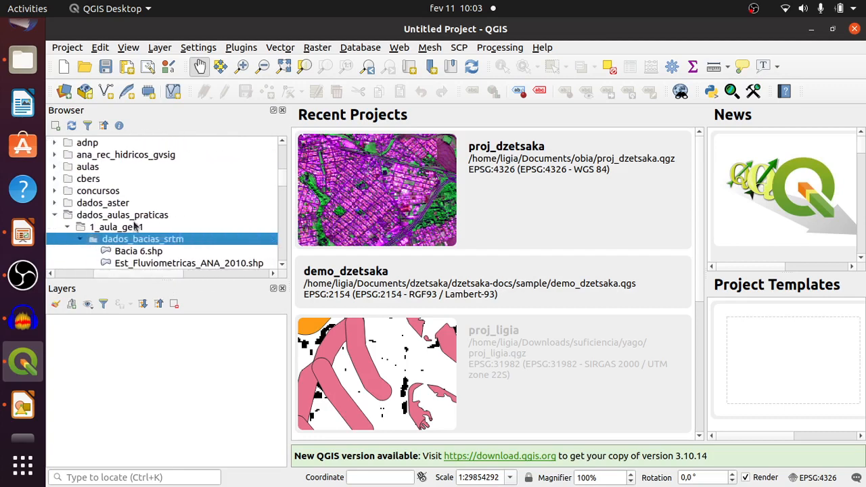
Compare the extracted files in the file manager with the datasets the QGIS Browser lists for dados_bacias_srtm.
{"action": "key", "text": "alt+Tab"}
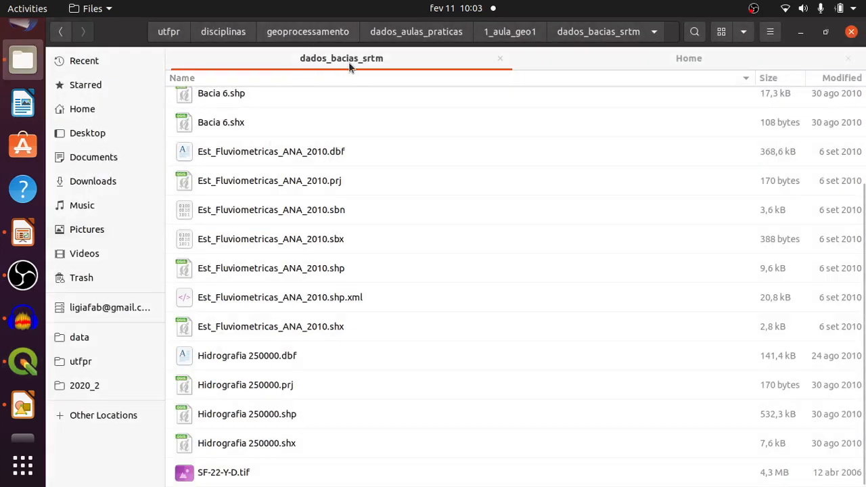
{"action": "key", "text": "alt+Tab"}
{"action": "scroll", "coordinate": [187, 218], "scroll_direction": "down", "scroll_amount": 1}
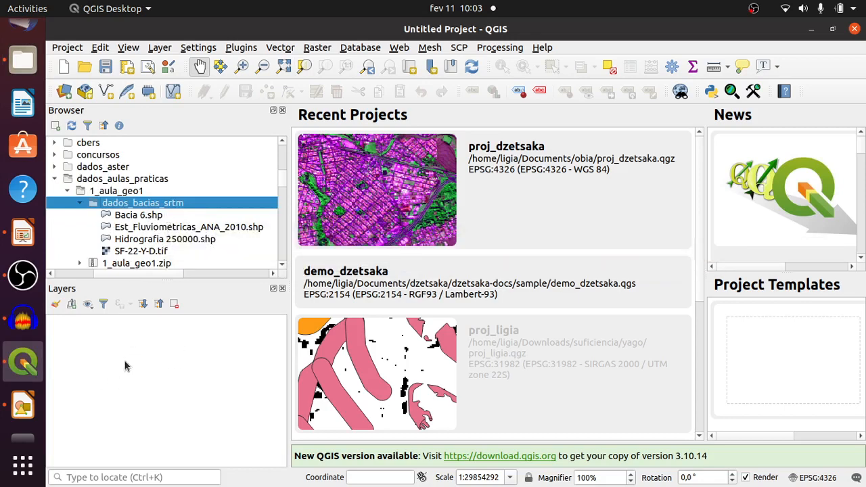
Load Bacia 6.shp into the project and accept the SAD69 to WGS 84 (1) – EPSG:1864 transformation.
{"action": "left_click", "coordinate": [155, 215]}
{"action": "double_click", "coordinate": [154, 215]}
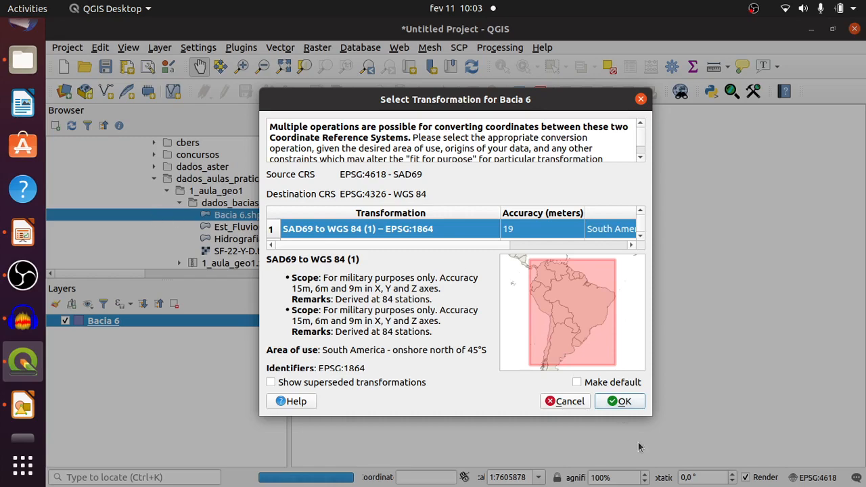
{"action": "left_click_drag", "start_coordinate": [648, 415], "coordinate": [707, 440]}
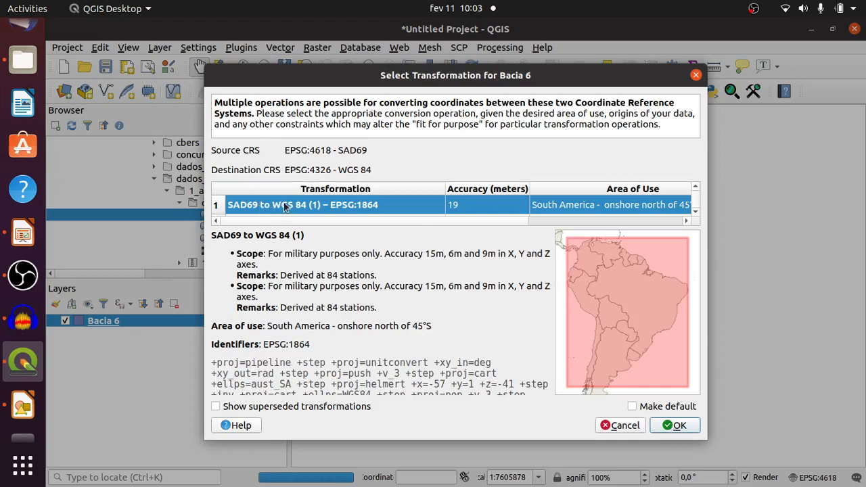
{"action": "mouse_move", "coordinate": [318, 211]}
{"action": "left_click_drag", "start_coordinate": [458, 277], "coordinate": [473, 373]}
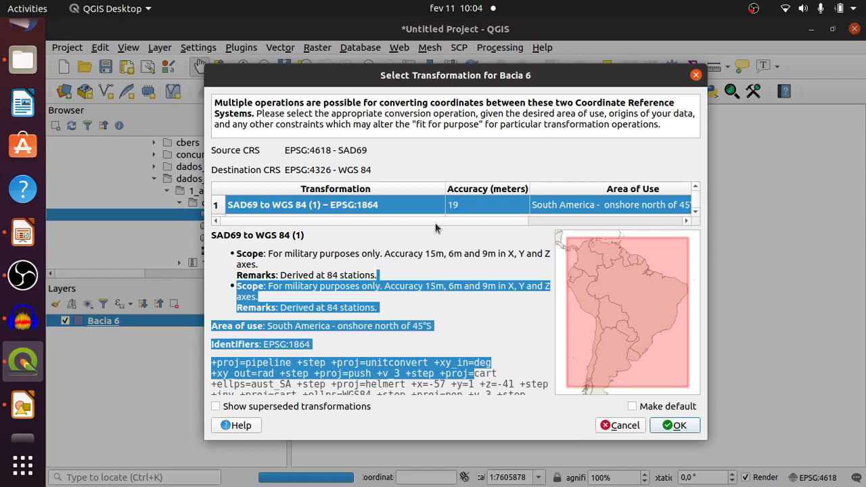
{"action": "left_click", "coordinate": [458, 229]}
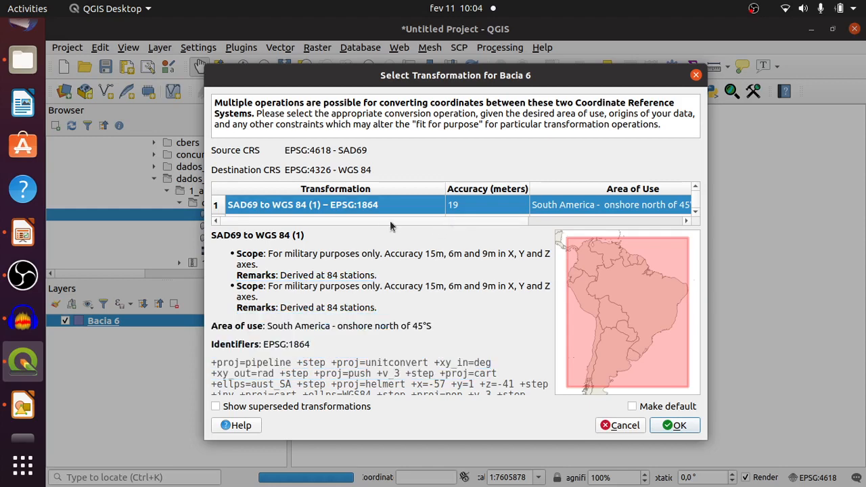
{"action": "left_click", "coordinate": [679, 426]}
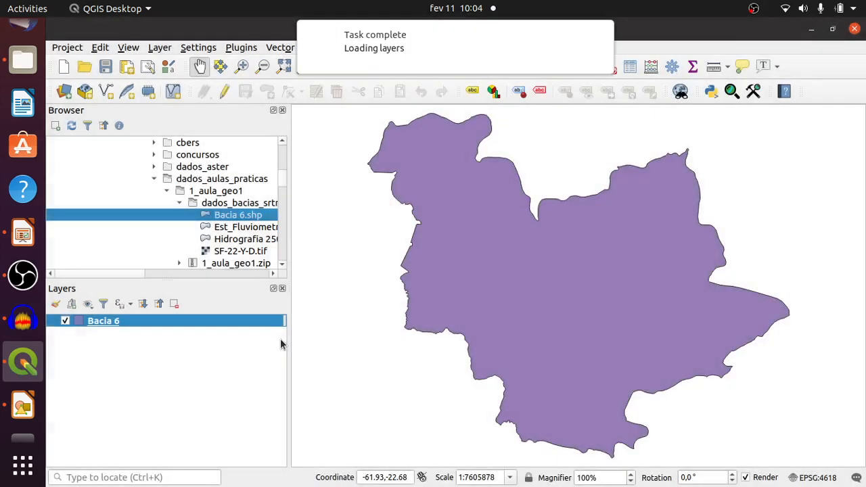
Add Est_Fluviometricas_ANA_2010.shp, Hidrografia 250000.shp and the SF-22-Y-D.tif raster to the project from dados_bacias_srtm.
{"action": "double_click", "coordinate": [236, 231]}
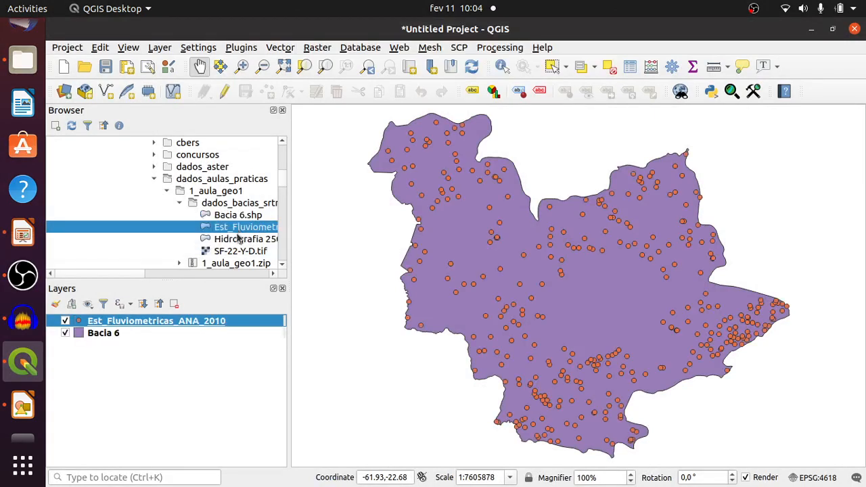
{"action": "double_click", "coordinate": [240, 239]}
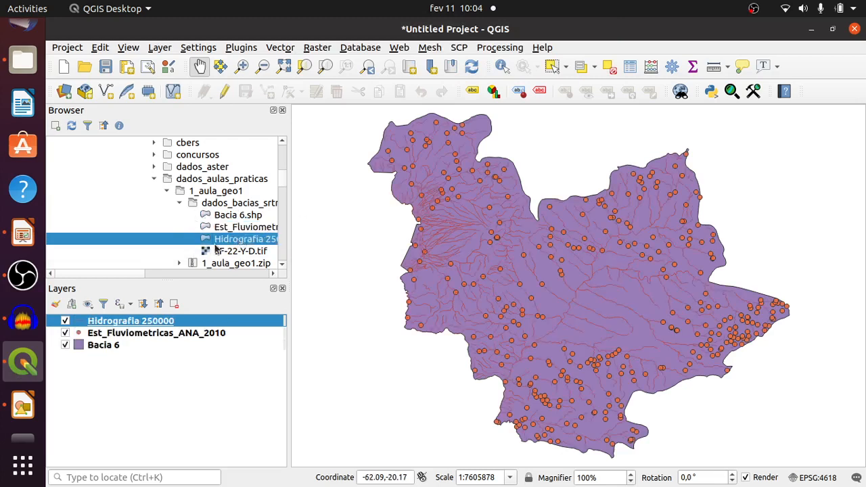
{"action": "left_click", "coordinate": [233, 247]}
{"action": "left_click", "coordinate": [234, 243]}
{"action": "left_click", "coordinate": [237, 252]}
{"action": "double_click", "coordinate": [239, 252]}
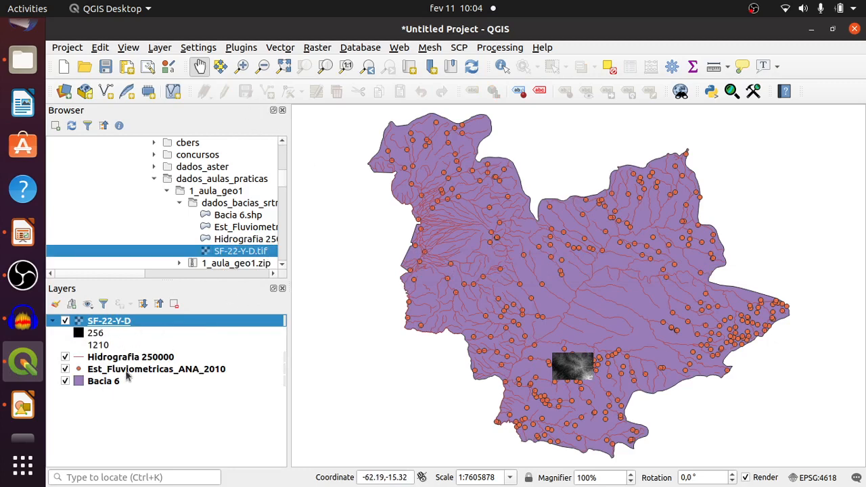
Close the Browser panel, restore it from the list of available panels, and close it again.
{"action": "left_click", "coordinate": [283, 110]}
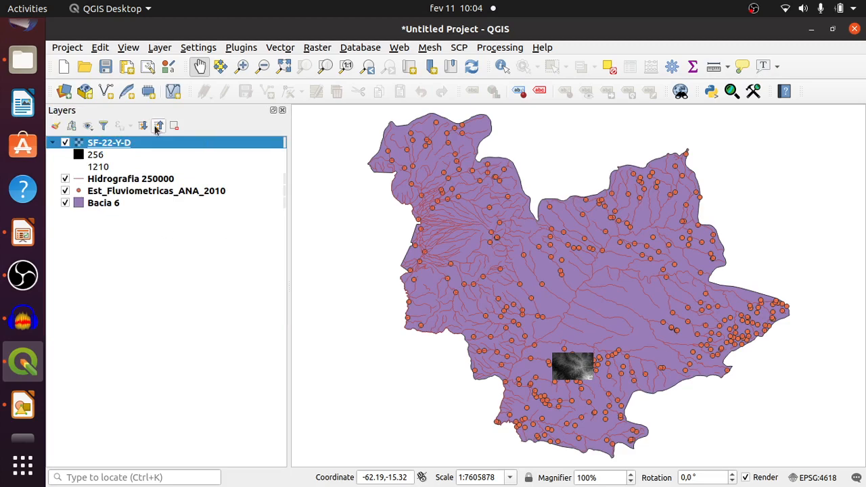
{"action": "right_click", "coordinate": [249, 68]}
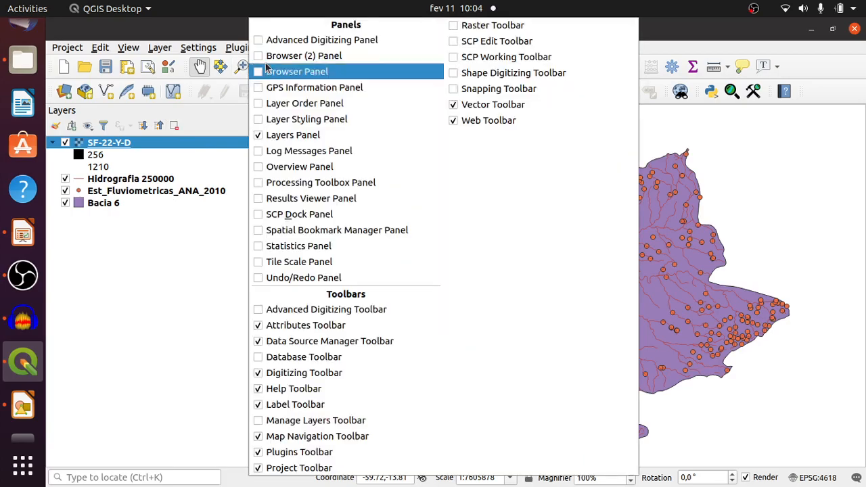
{"action": "left_click", "coordinate": [290, 72]}
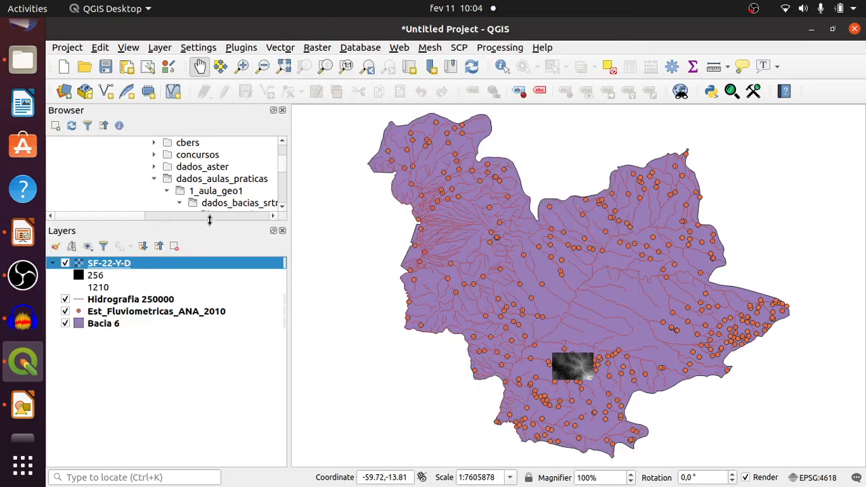
{"action": "left_click", "coordinate": [282, 110]}
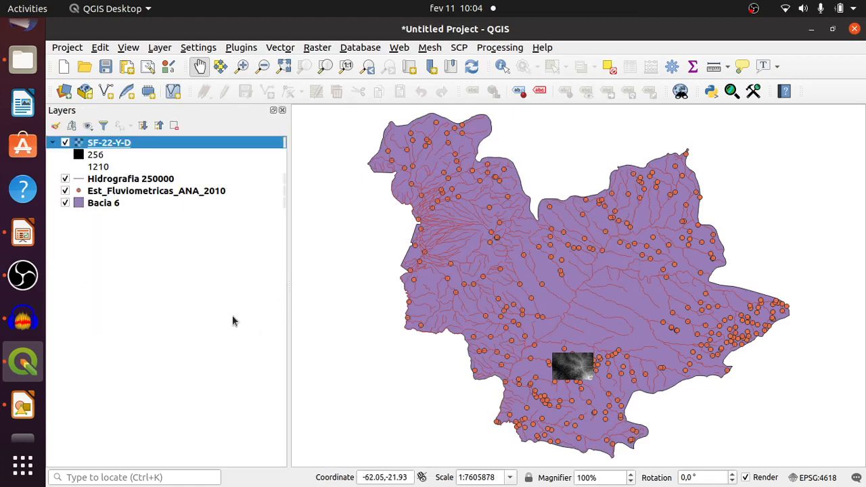
Hide the Est_Fluviometricas_ANA_2010, Hidrografia 250000 and SF-22-Y-D layers, leaving only Bacia 6 displayed.
{"action": "left_click", "coordinate": [65, 190]}
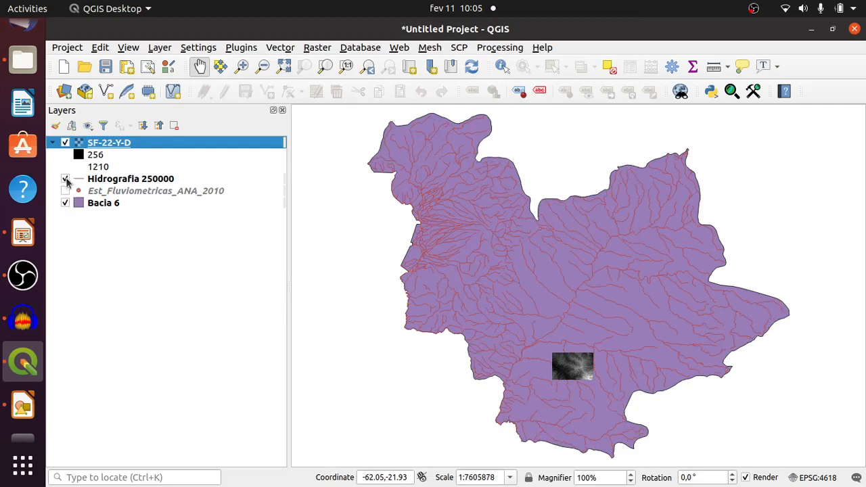
{"action": "left_click", "coordinate": [65, 178]}
{"action": "left_click", "coordinate": [65, 142]}
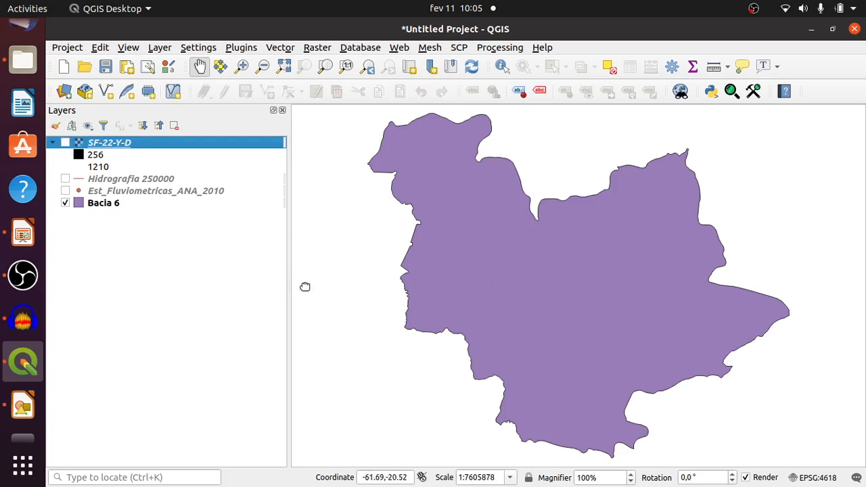
Examine the BACIA and NOME_BACIA fields in the Bacia 6 layer's attribute table, then close the table.
{"action": "left_click", "coordinate": [114, 203]}
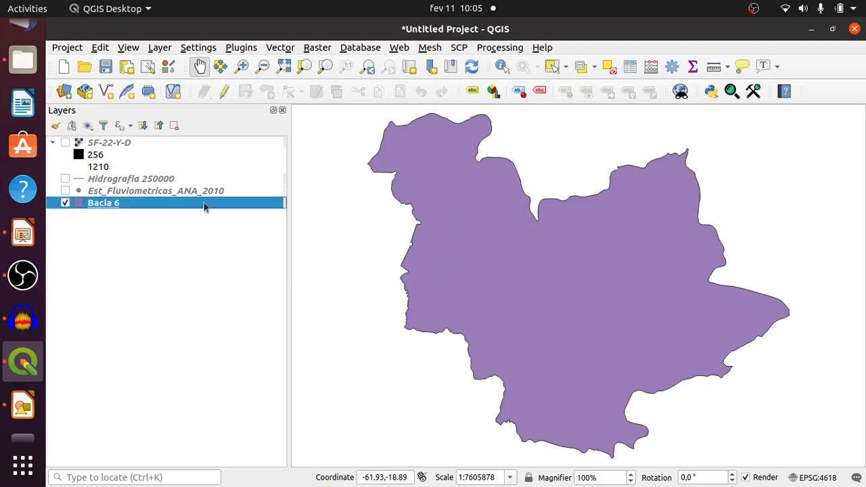
{"action": "left_click", "coordinate": [634, 70]}
{"action": "left_click", "coordinate": [153, 85]}
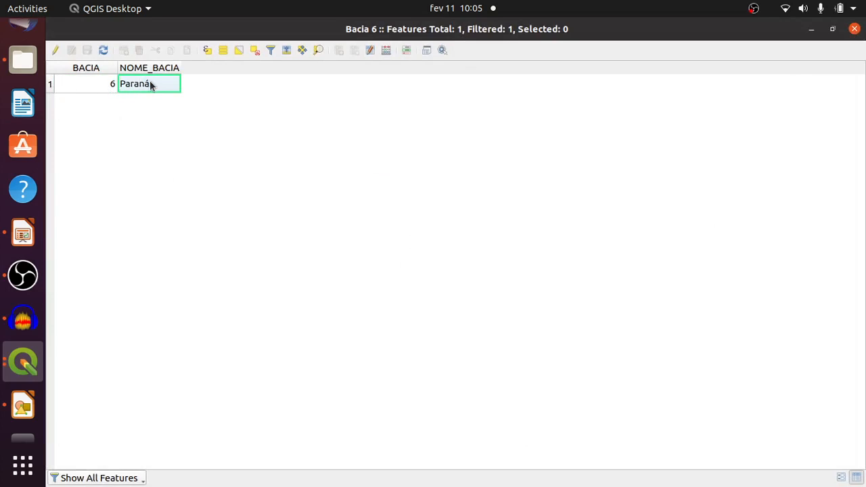
{"action": "left_click", "coordinate": [854, 29]}
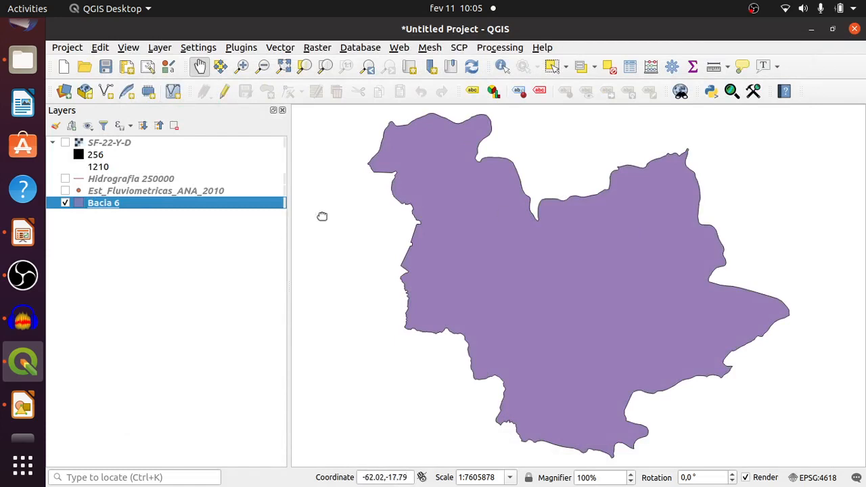
{"action": "left_click", "coordinate": [632, 70]}
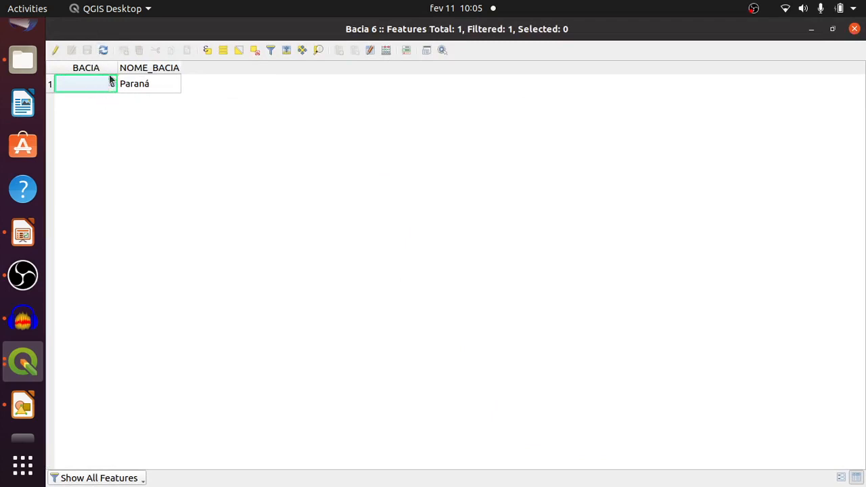
{"action": "left_click", "coordinate": [854, 29]}
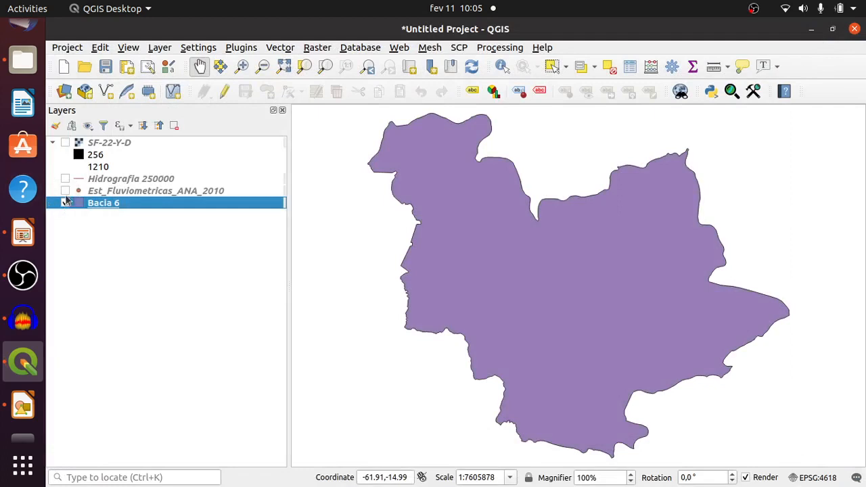
Show the Est_Fluviometricas_ANA_2010 layer again and open its attribute table to look through the records from first to last.
{"action": "left_click", "coordinate": [65, 190]}
{"action": "left_click", "coordinate": [162, 191]}
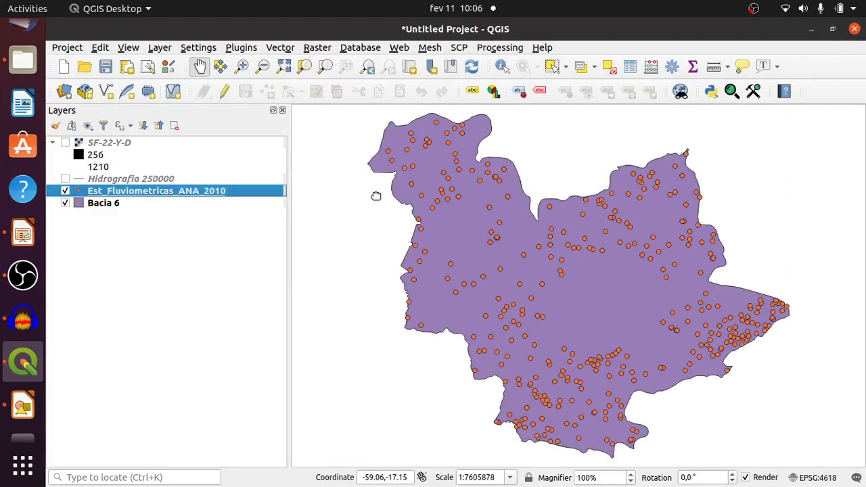
{"action": "mouse_move", "coordinate": [219, 193]}
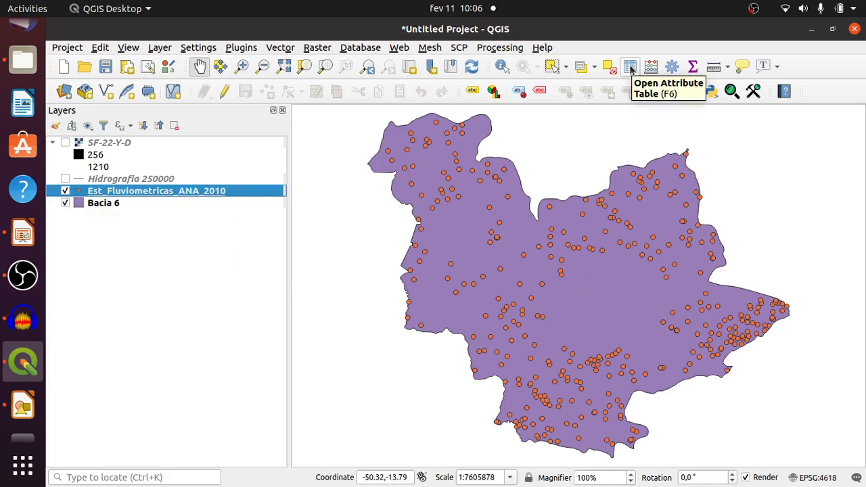
{"action": "left_click", "coordinate": [630, 68]}
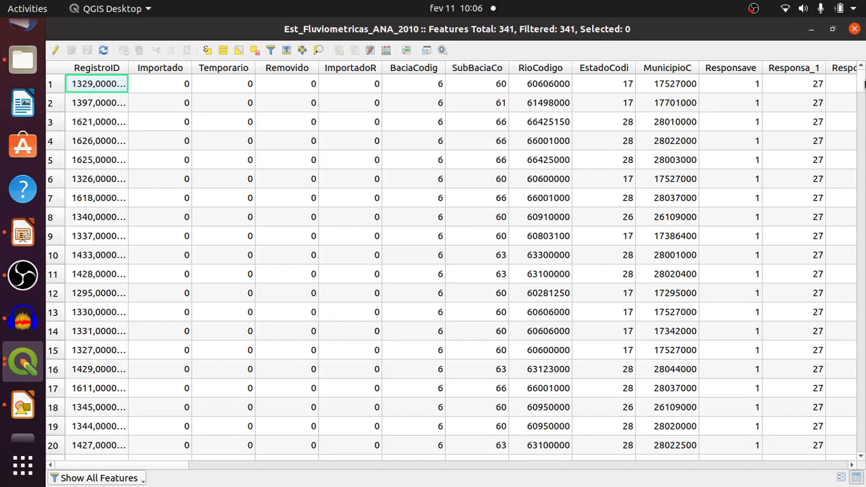
{"action": "left_click_drag", "start_coordinate": [863, 82], "coordinate": [843, 456]}
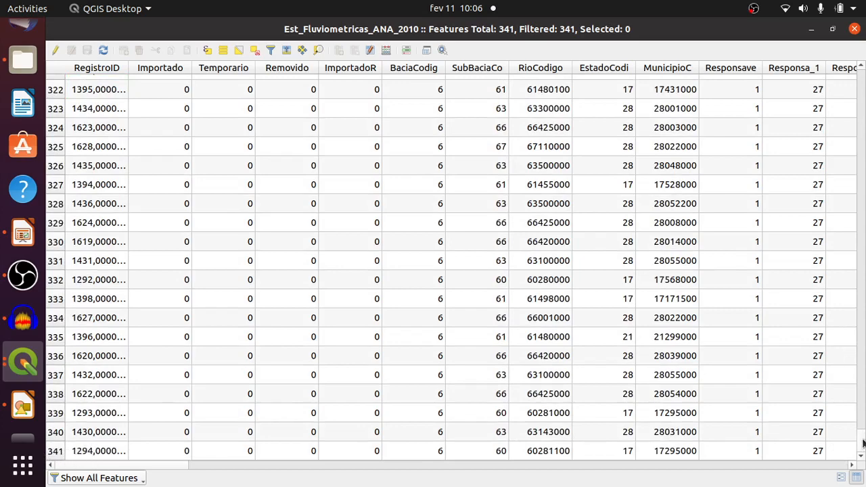
{"action": "left_click_drag", "start_coordinate": [863, 443], "coordinate": [863, 80]}
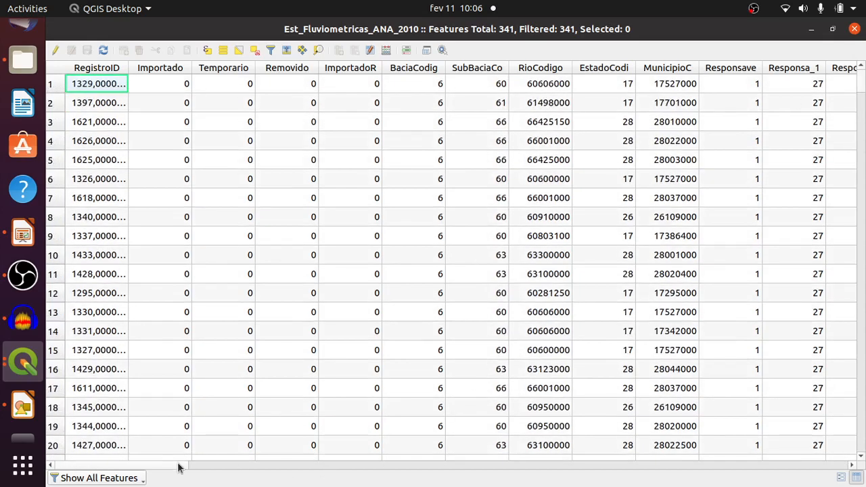
Sort the fluviometric stations table alphabetically by Nome and widen that column to fit the full station names.
{"action": "left_click_drag", "start_coordinate": [180, 466], "coordinate": [327, 460]}
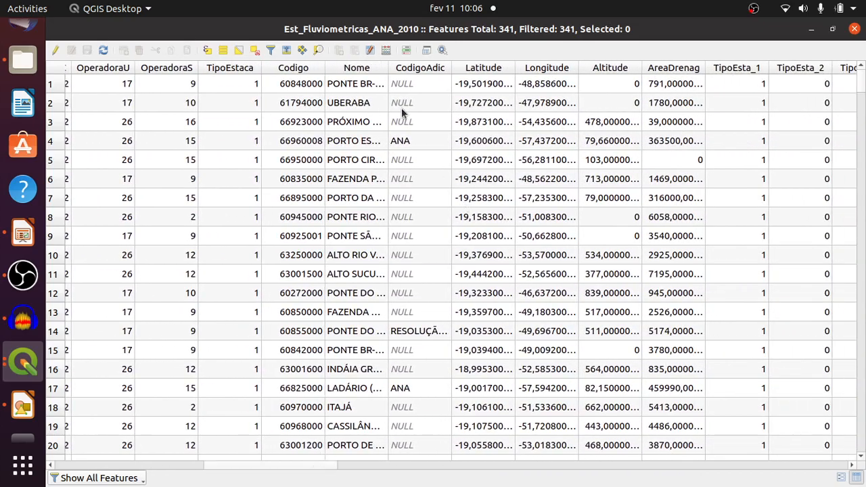
{"action": "left_click", "coordinate": [382, 68]}
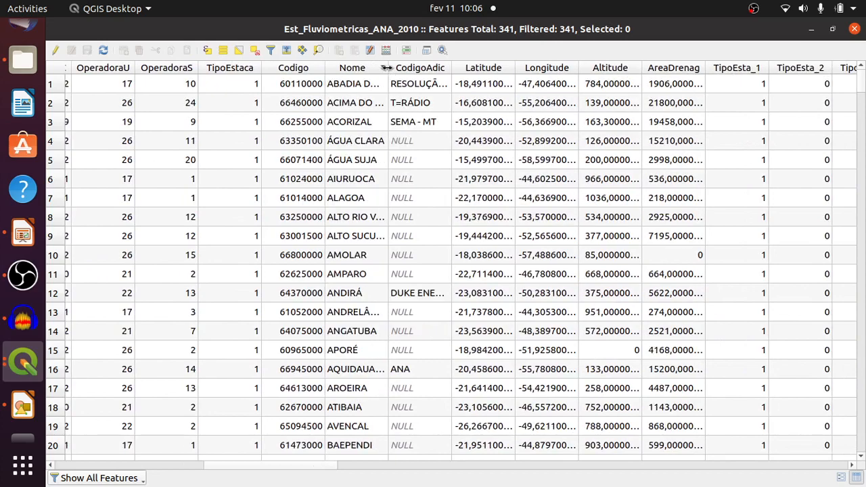
{"action": "double_click", "coordinate": [386, 68]}
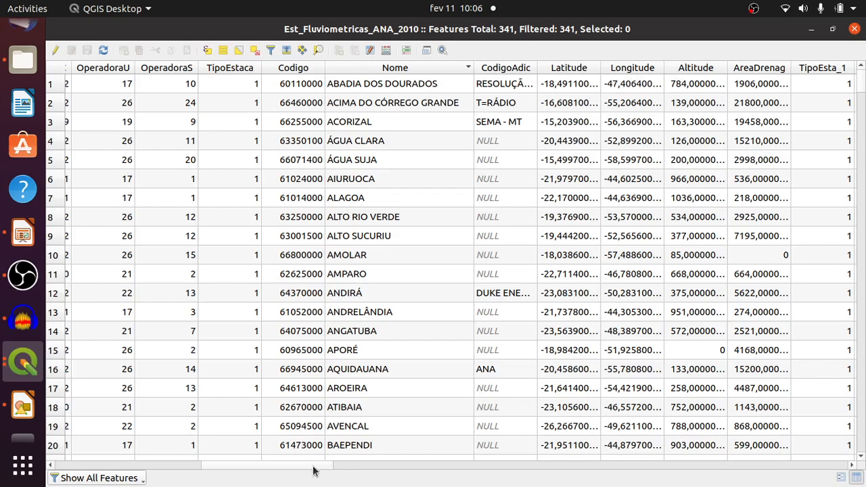
Review the coordinate, station type, period and network fields of the stations table and widen the Historico column.
{"action": "left_click_drag", "start_coordinate": [313, 470], "coordinate": [351, 464]}
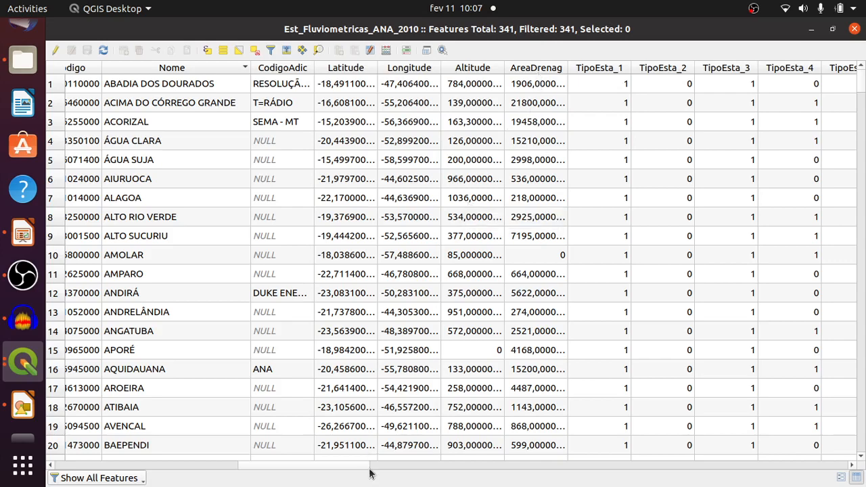
{"action": "left_click_drag", "start_coordinate": [365, 472], "coordinate": [526, 458]}
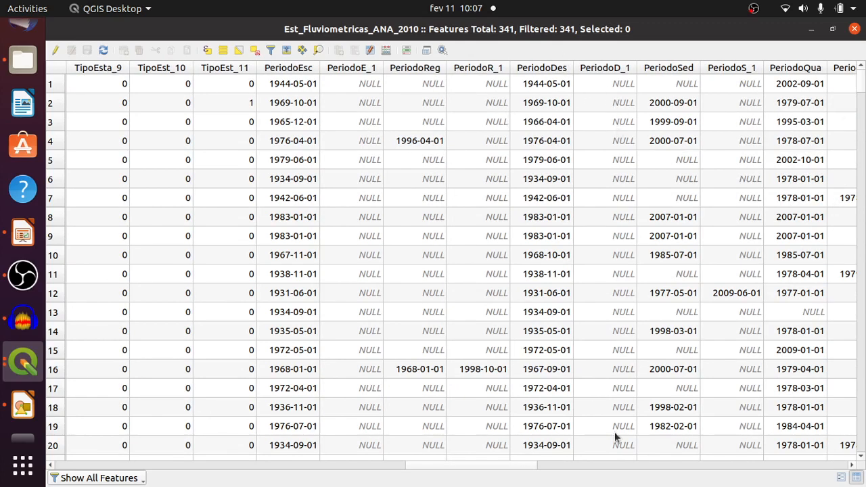
{"action": "left_click_drag", "start_coordinate": [519, 466], "coordinate": [718, 444]}
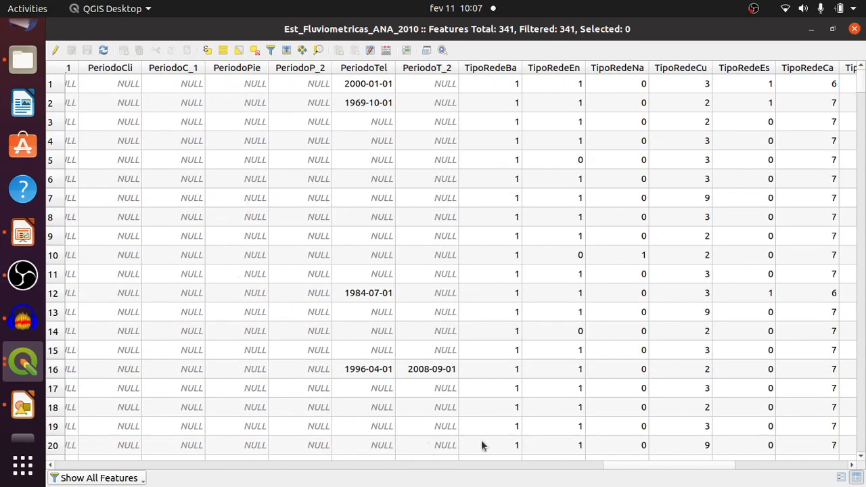
{"action": "left_click_drag", "start_coordinate": [704, 468], "coordinate": [819, 462]}
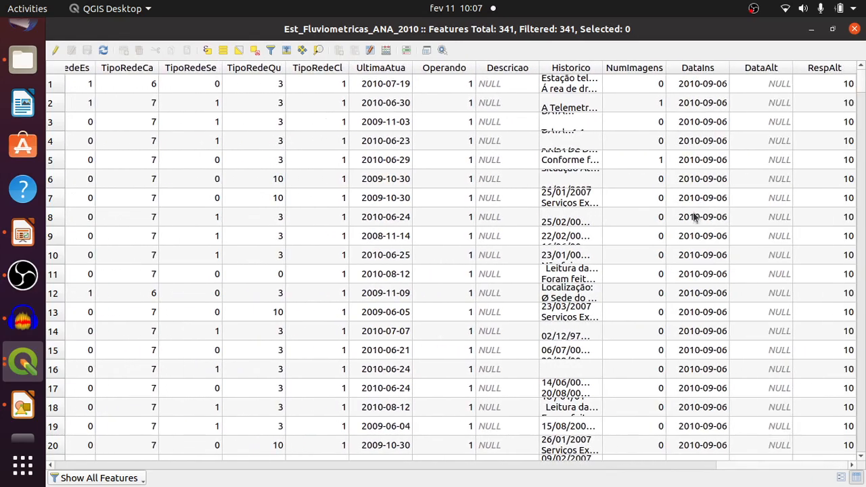
{"action": "left_click_drag", "start_coordinate": [603, 70], "coordinate": [767, 65]}
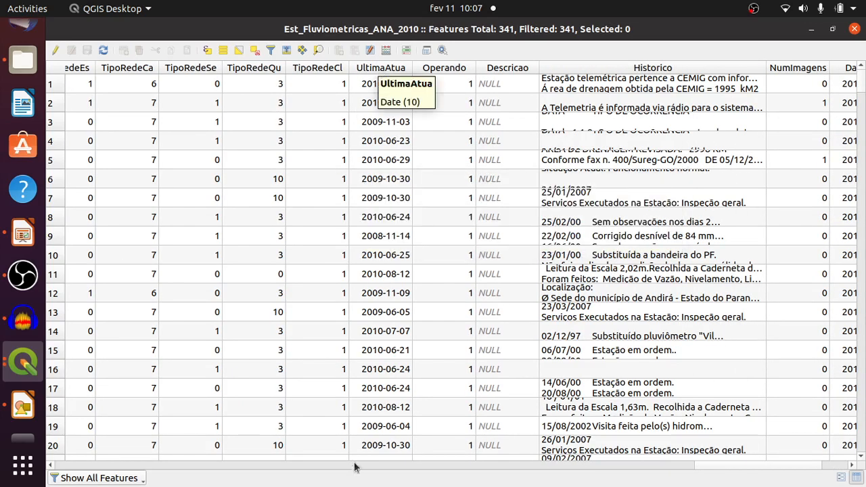
Return to the first fields of the stations table and reduce its window so the map and layers show behind it.
{"action": "left_click_drag", "start_coordinate": [724, 465], "coordinate": [759, 461]}
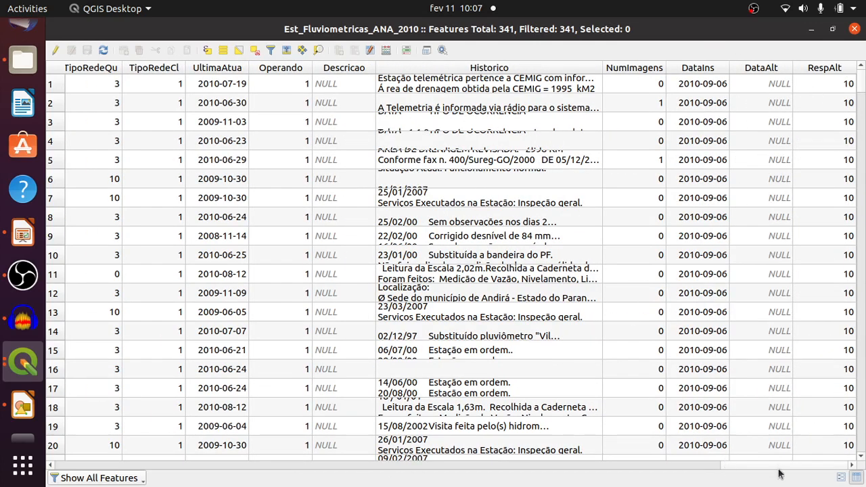
{"action": "left_click_drag", "start_coordinate": [778, 466], "coordinate": [79, 439]}
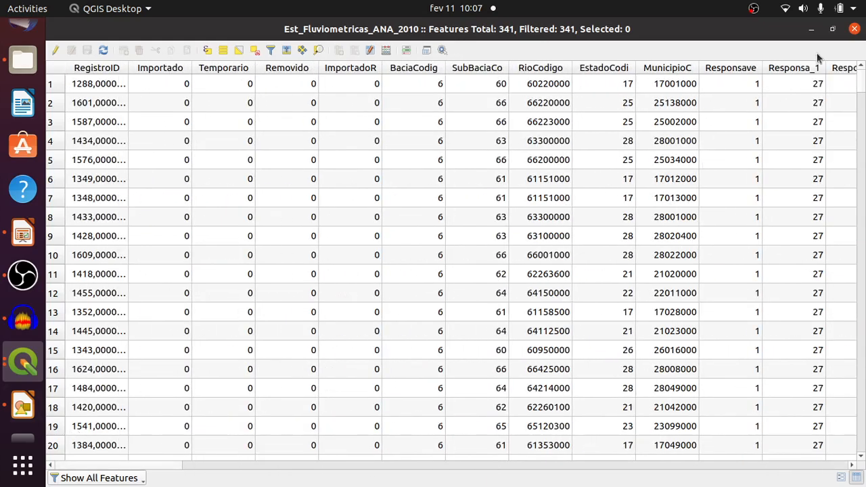
{"action": "left_click", "coordinate": [832, 28]}
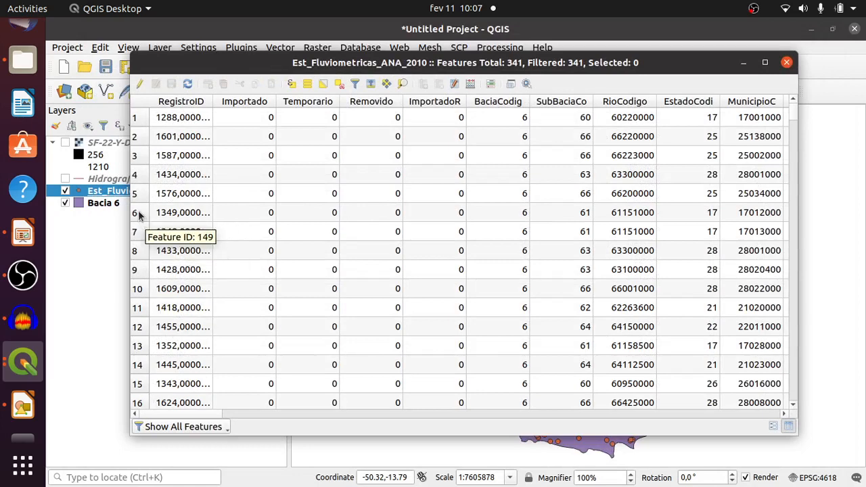
Select rows 6 to 12 of the stations table and filter it to show only the selected features.
{"action": "left_click_drag", "start_coordinate": [139, 215], "coordinate": [139, 336]}
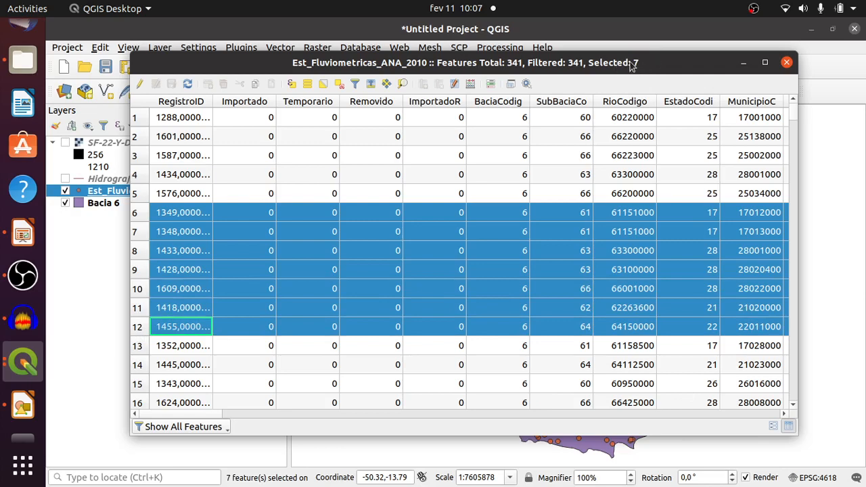
{"action": "left_click", "coordinate": [165, 427]}
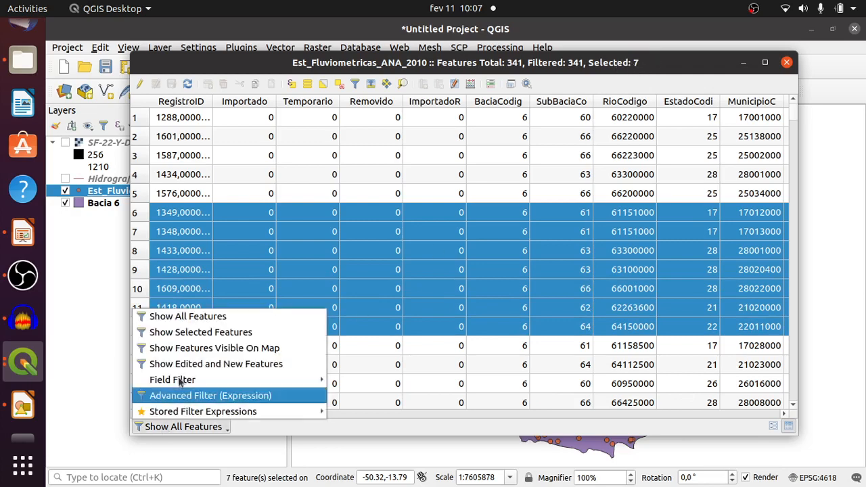
{"action": "left_click", "coordinate": [215, 332]}
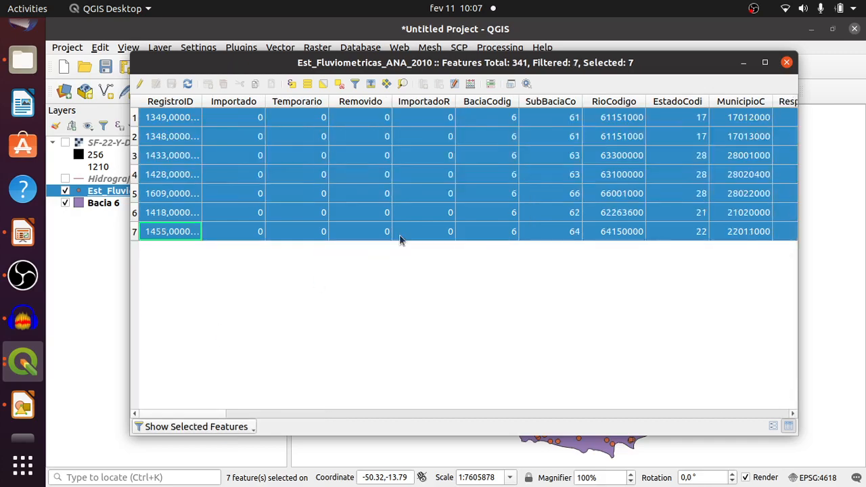
Compare the filtered stations table with the highlighted stations on the map, moving the table window aside to see both.
{"action": "left_click", "coordinate": [743, 63]}
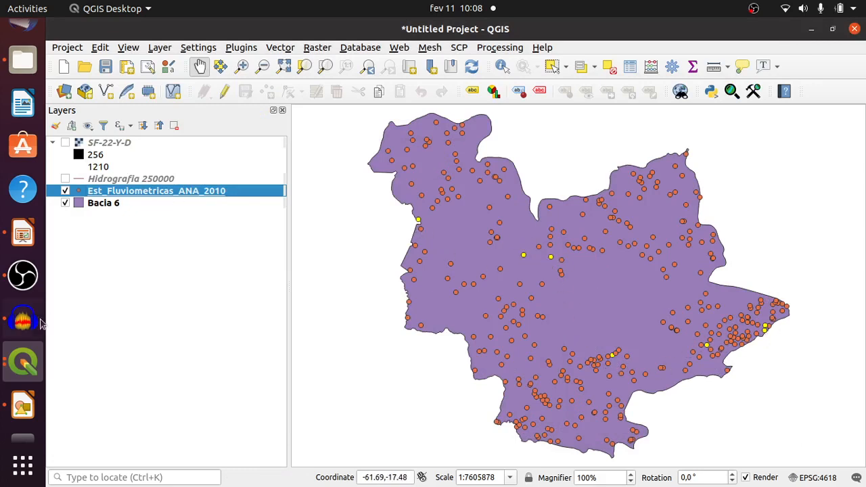
{"action": "left_click", "coordinate": [32, 367]}
{"action": "left_click", "coordinate": [105, 414]}
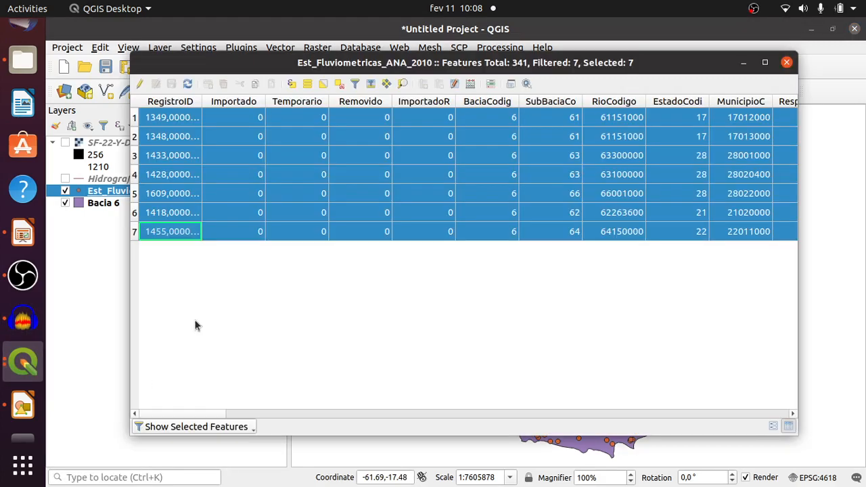
{"action": "left_click_drag", "start_coordinate": [270, 68], "coordinate": [243, 405]}
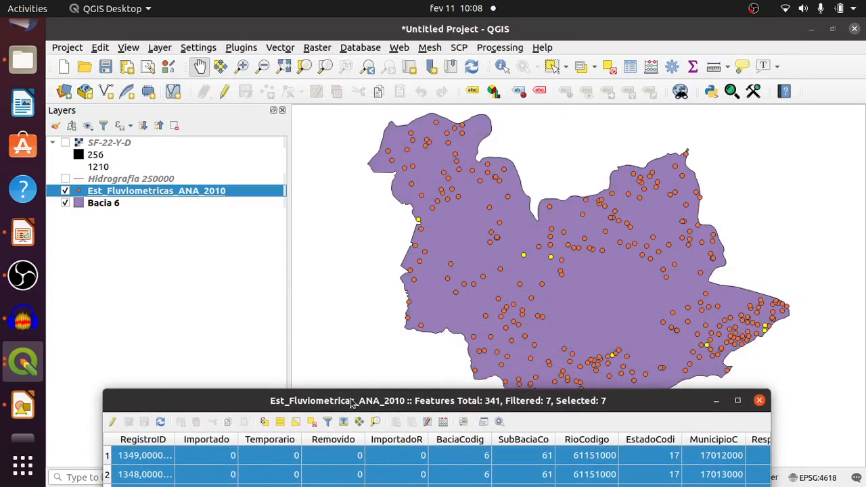
{"action": "left_click_drag", "start_coordinate": [649, 405], "coordinate": [663, 119]}
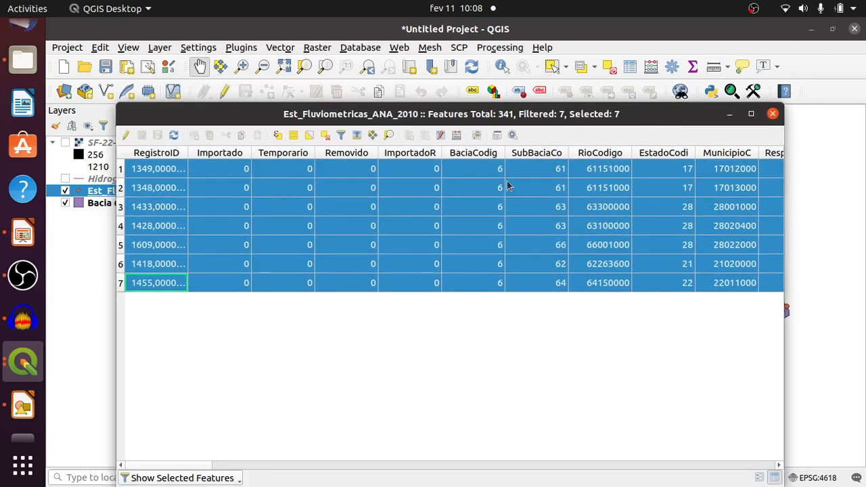
Zoom the map to the selected table rows, minimize the table and deselect the features from all layers.
{"action": "left_click", "coordinate": [389, 136]}
{"action": "left_click", "coordinate": [730, 115]}
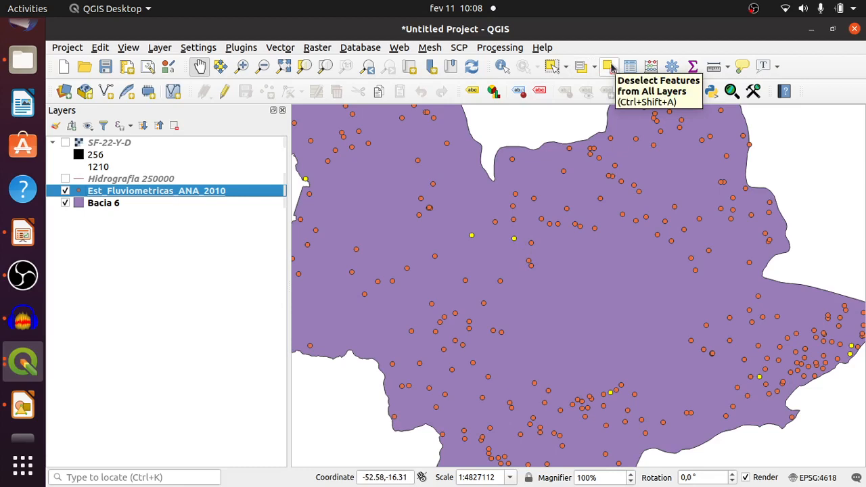
{"action": "left_click", "coordinate": [609, 67]}
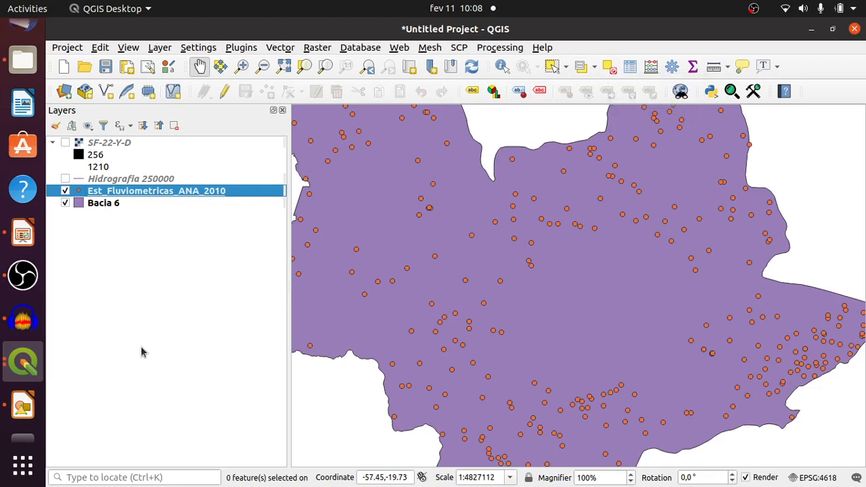
Select the cluster of stations in the basin's upper centre using Select Features by Polygon.
{"action": "left_click", "coordinate": [566, 67]}
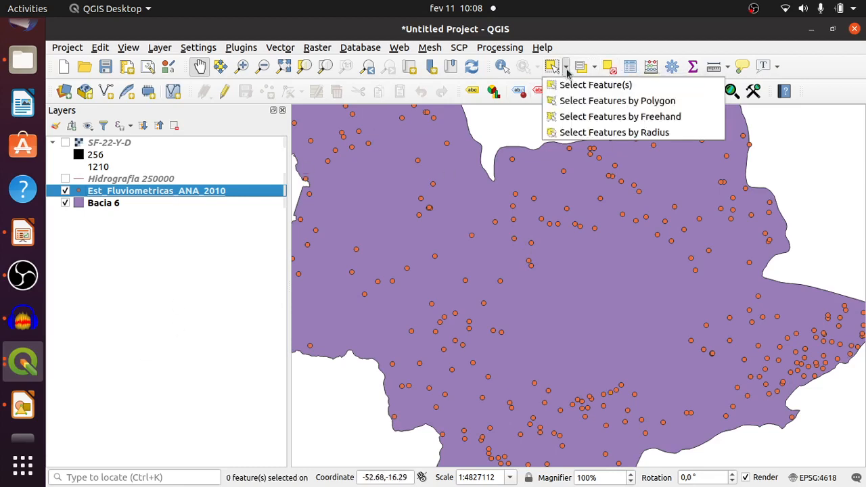
{"action": "left_click", "coordinate": [588, 102]}
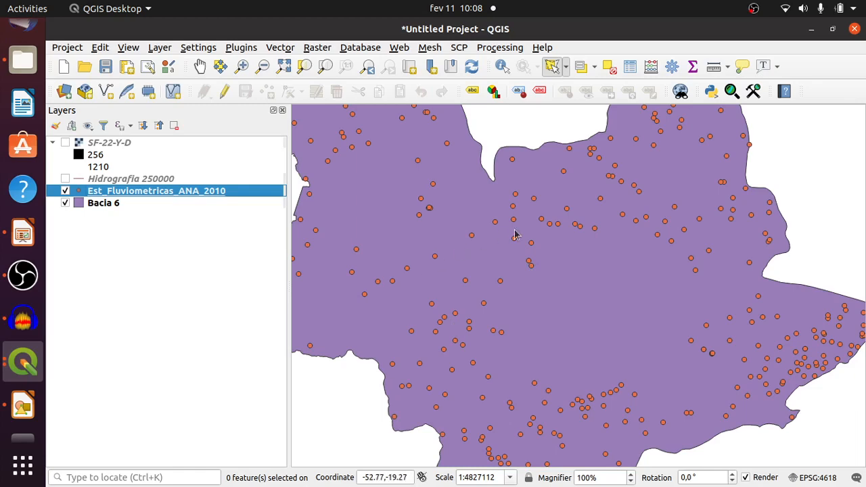
{"action": "left_click", "coordinate": [551, 189]}
{"action": "left_click", "coordinate": [514, 186]}
{"action": "left_click", "coordinate": [488, 214]}
{"action": "left_click", "coordinate": [517, 266]}
{"action": "left_click", "coordinate": [566, 259]}
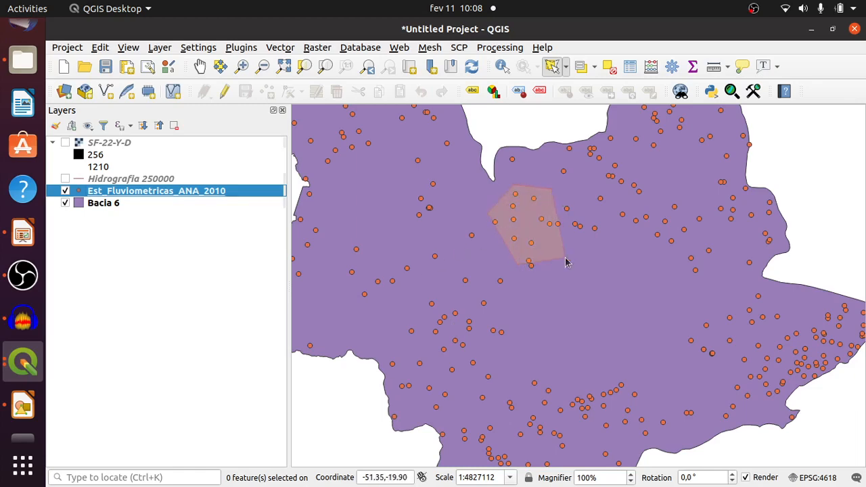
{"action": "right_click", "coordinate": [588, 212]}
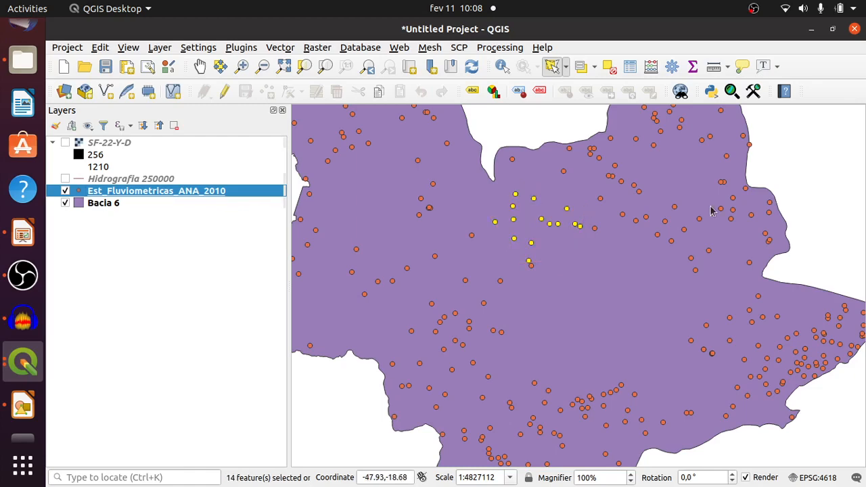
Redo the polygon selection with a larger outline that also encloses the neighbouring stations east and south of the cluster.
{"action": "left_click", "coordinate": [532, 179]}
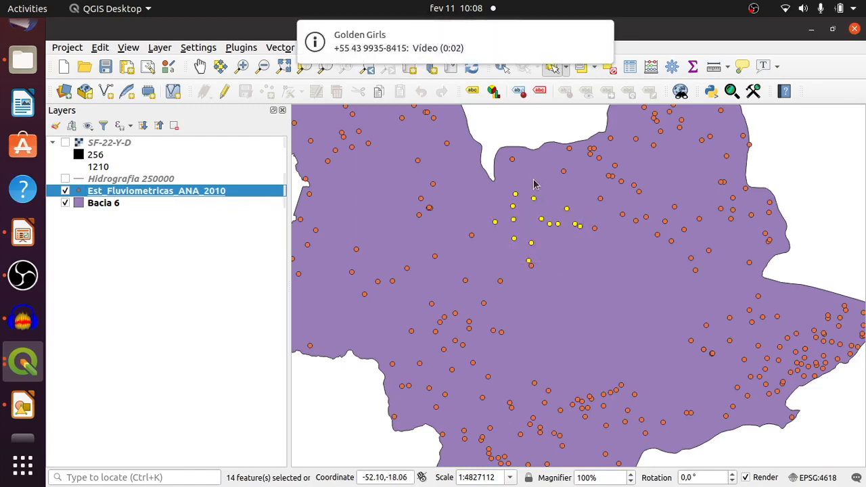
{"action": "left_click", "coordinate": [496, 201]}
{"action": "left_click", "coordinate": [482, 248]}
{"action": "left_click", "coordinate": [541, 292]}
{"action": "left_click", "coordinate": [602, 267]}
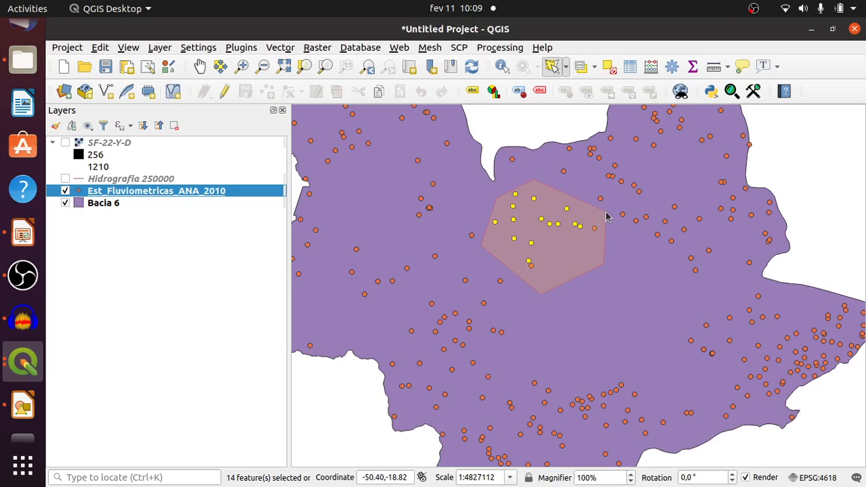
{"action": "right_click", "coordinate": [607, 217]}
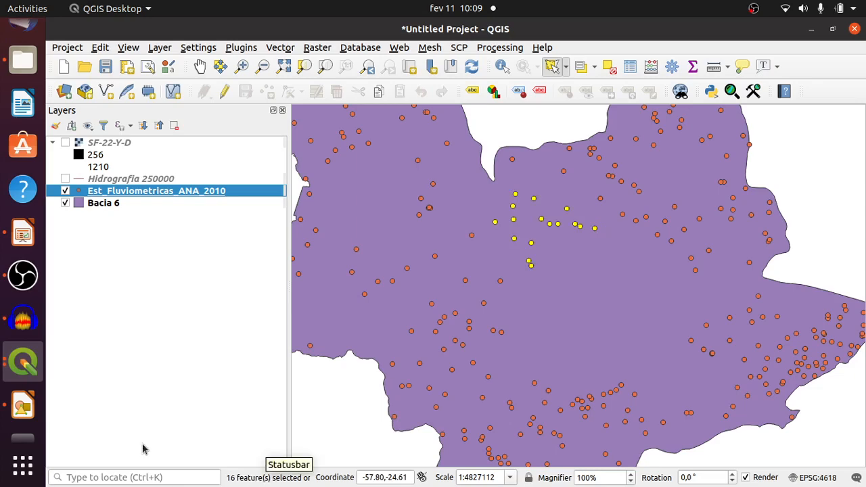
Bring back the stations attribute table, reposition its window and switch its filter to show all features.
{"action": "left_click", "coordinate": [41, 366]}
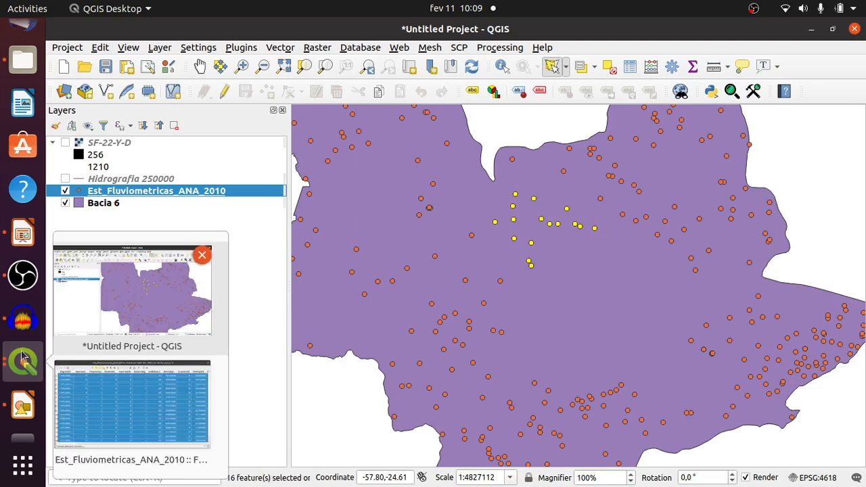
{"action": "left_click", "coordinate": [111, 400]}
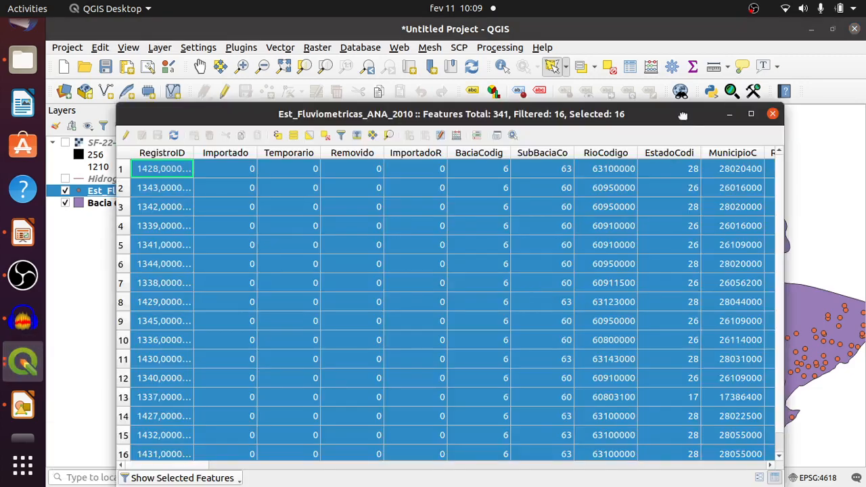
{"action": "left_click_drag", "start_coordinate": [679, 115], "coordinate": [663, 67]}
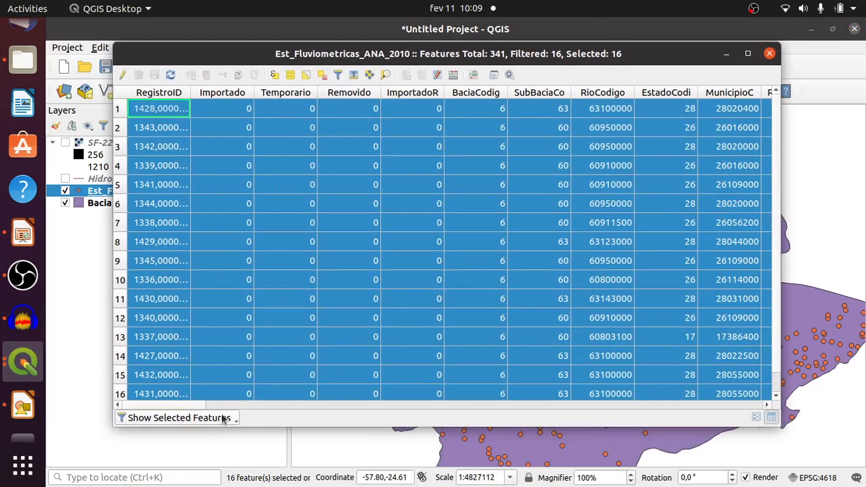
{"action": "left_click", "coordinate": [182, 419]}
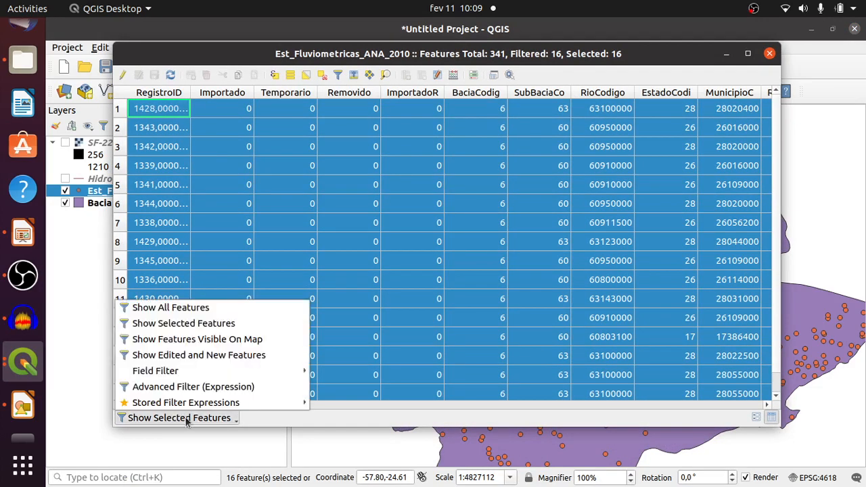
{"action": "left_click", "coordinate": [216, 309]}
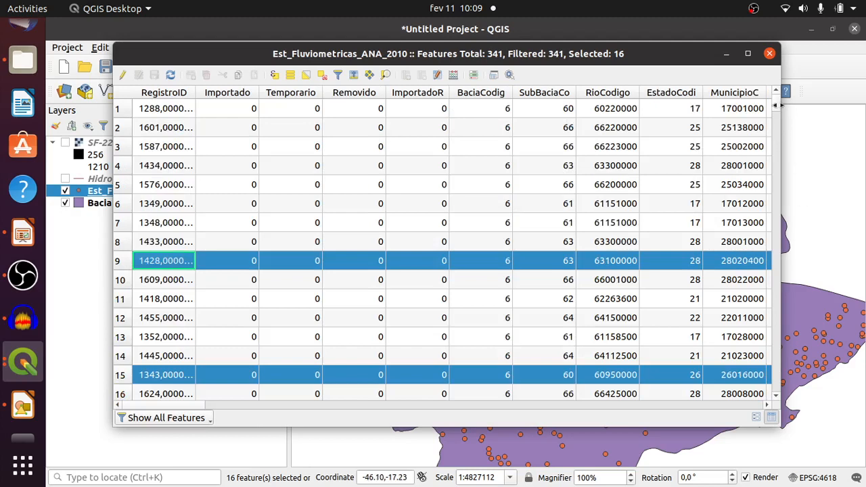
Look through the highlighted rows among all records, deselect all features and minimize the stations table.
{"action": "scroll", "coordinate": [778, 101], "scroll_direction": "down", "scroll_amount": 3}
{"action": "scroll", "coordinate": [776, 101], "scroll_direction": "up", "scroll_amount": 3}
{"action": "left_click", "coordinate": [323, 75]}
{"action": "left_click", "coordinate": [728, 54]}
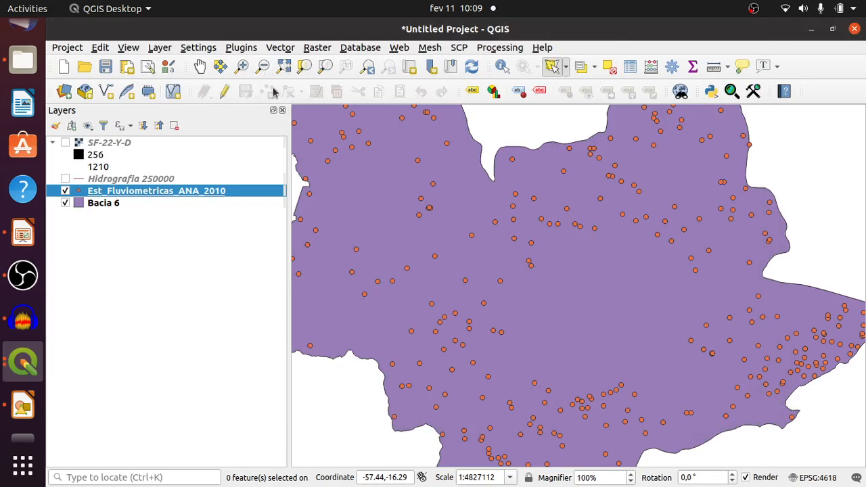
Zoom in on the single station just west of the cluster and identify it on the map.
{"action": "left_click", "coordinate": [244, 68]}
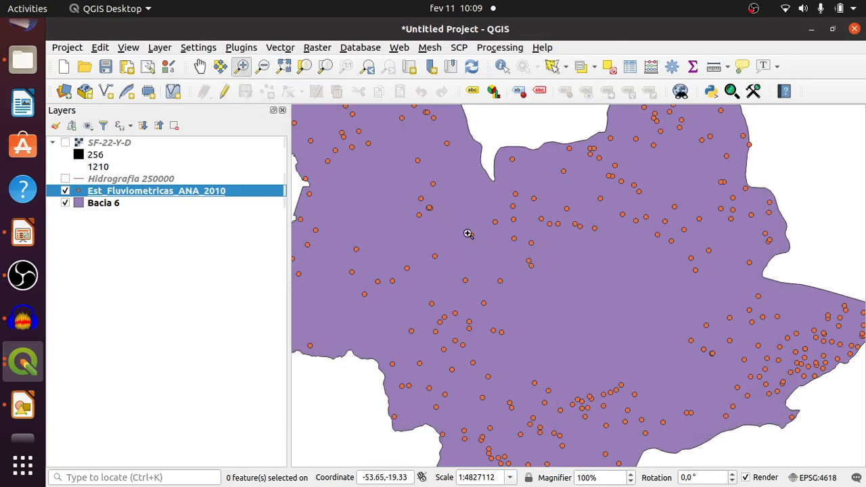
{"action": "left_click_drag", "start_coordinate": [465, 226], "coordinate": [483, 254]}
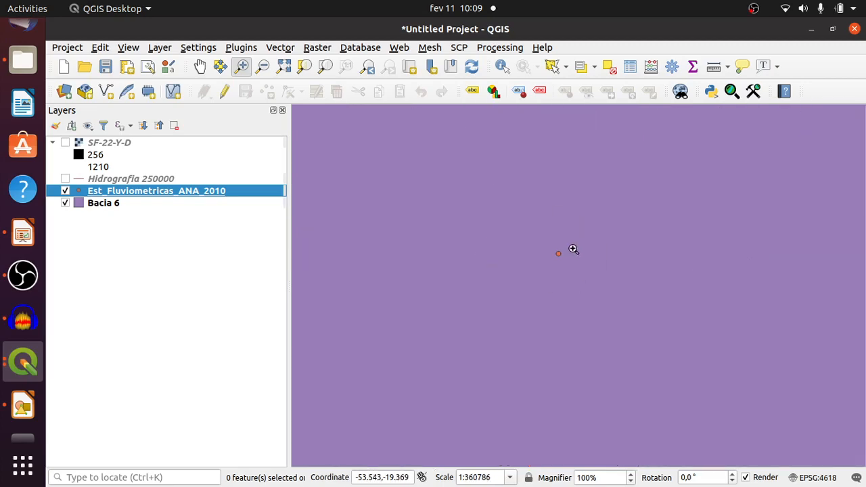
{"action": "left_click", "coordinate": [501, 68]}
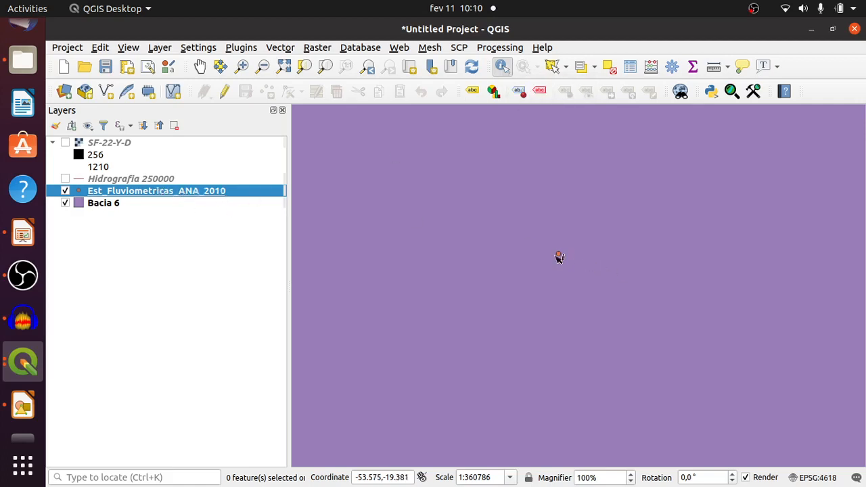
{"action": "left_click", "coordinate": [562, 255]}
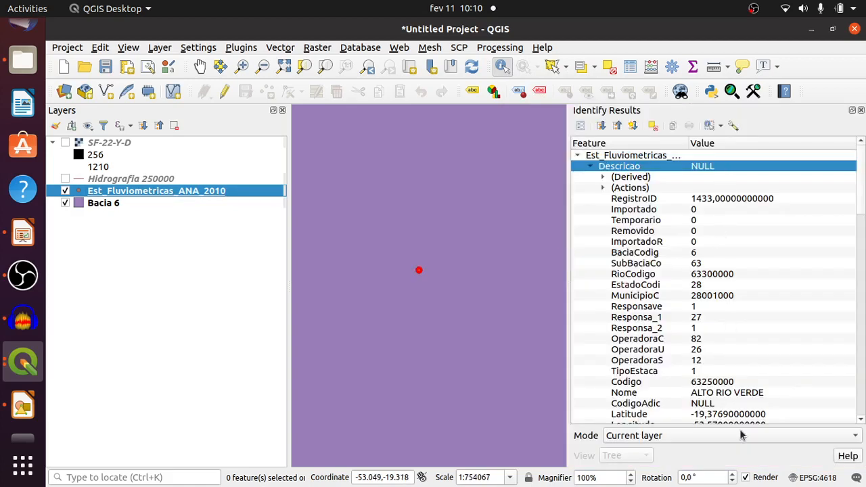
Read through the identified station's attributes from RegistroID down to Historico and clear the results.
{"action": "scroll", "coordinate": [755, 360], "scroll_direction": "down", "scroll_amount": 7}
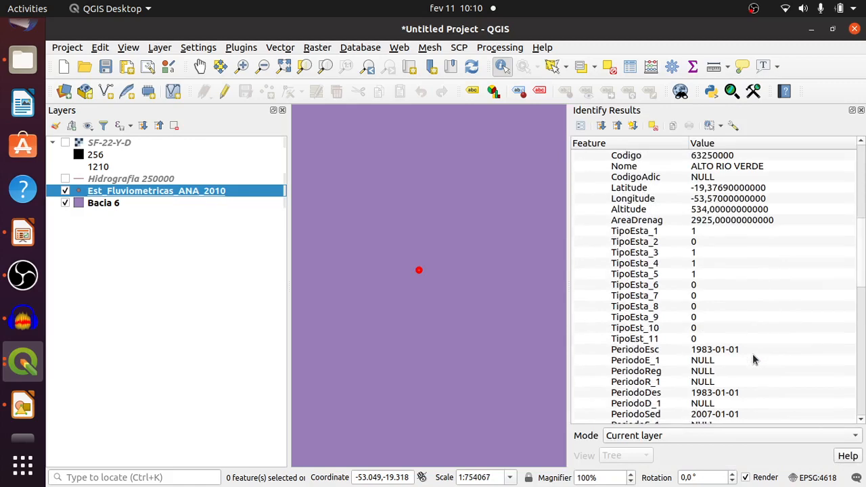
{"action": "scroll", "coordinate": [752, 354], "scroll_direction": "up", "scroll_amount": 7}
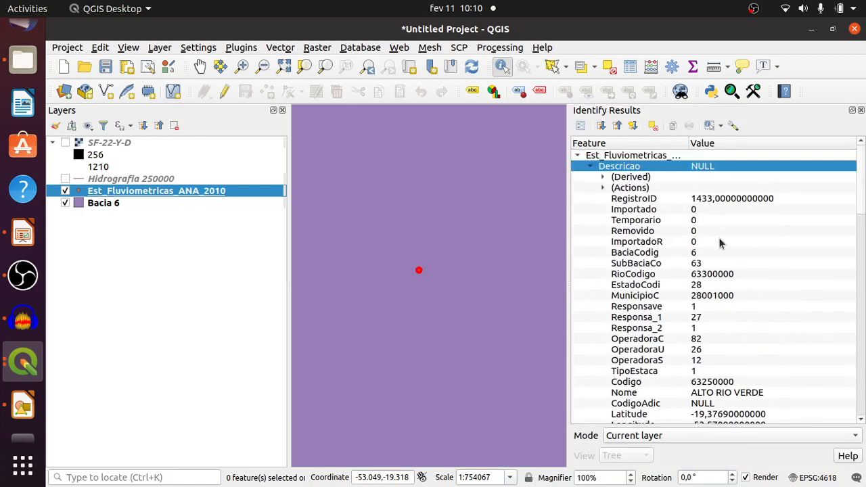
{"action": "scroll", "coordinate": [721, 257], "scroll_direction": "down", "scroll_amount": 17}
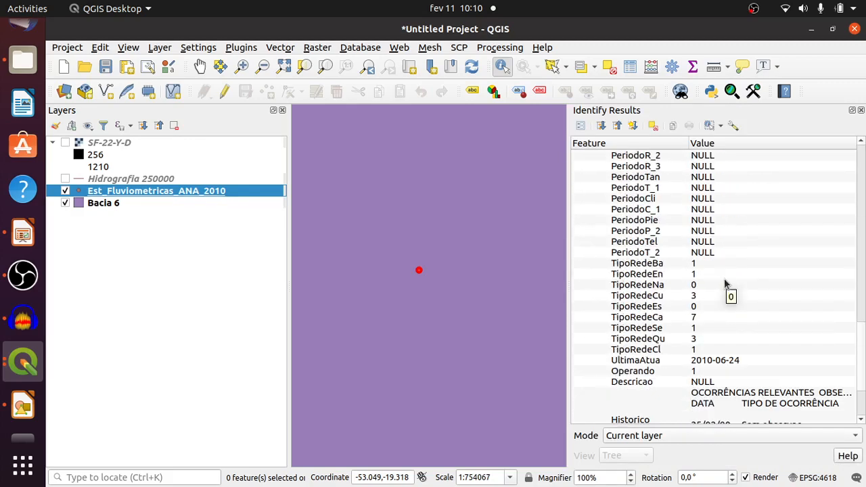
{"action": "left_click", "coordinate": [653, 127]}
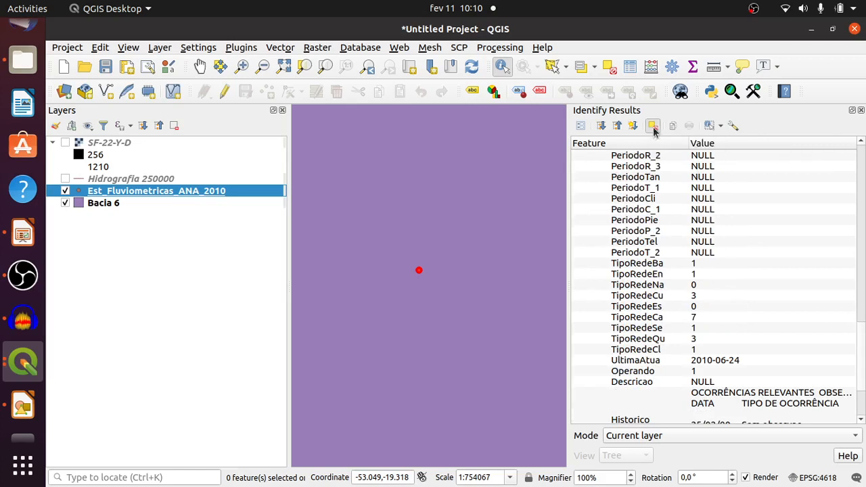
Identify the Bacia 6 polygon on the map, and try to identify a feature of the hidden Hidrografia 250000 layer.
{"action": "left_click", "coordinate": [112, 205]}
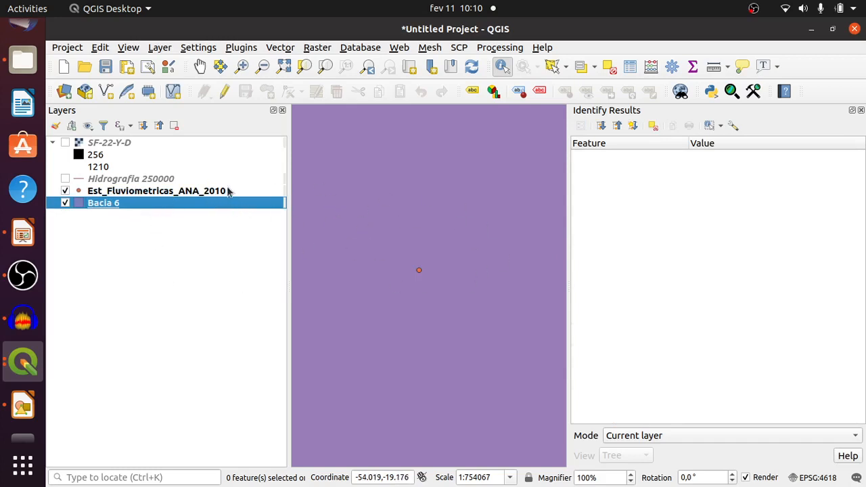
{"action": "left_click", "coordinate": [427, 238]}
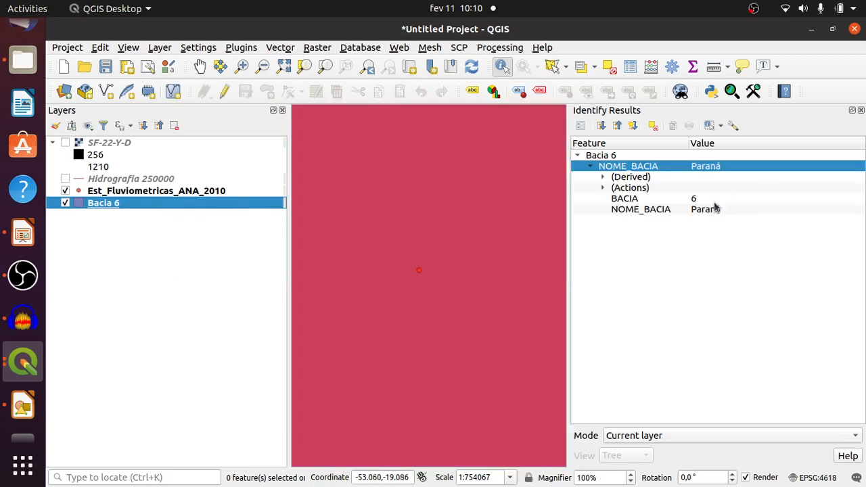
{"action": "left_click", "coordinate": [209, 179]}
{"action": "left_click", "coordinate": [420, 215]}
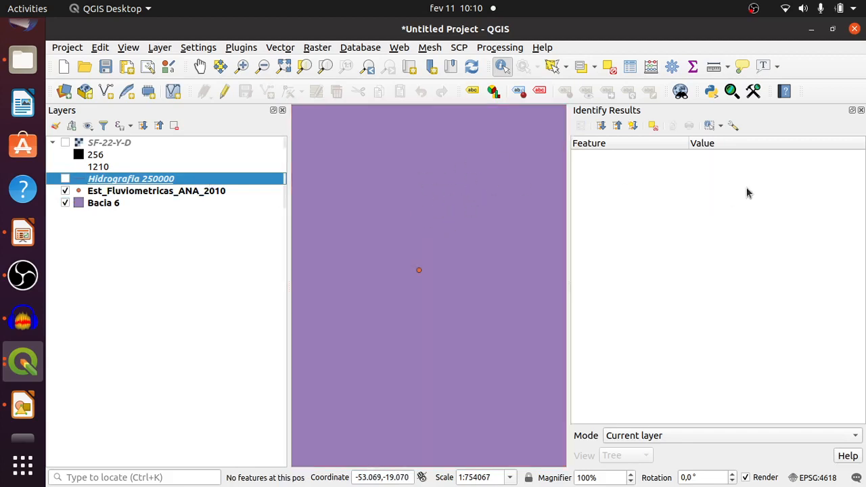
Close the identify results, show the Hidrografia 250000 layer and identify the river line passing through the station.
{"action": "left_click", "coordinate": [860, 110]}
{"action": "left_click", "coordinate": [65, 179]}
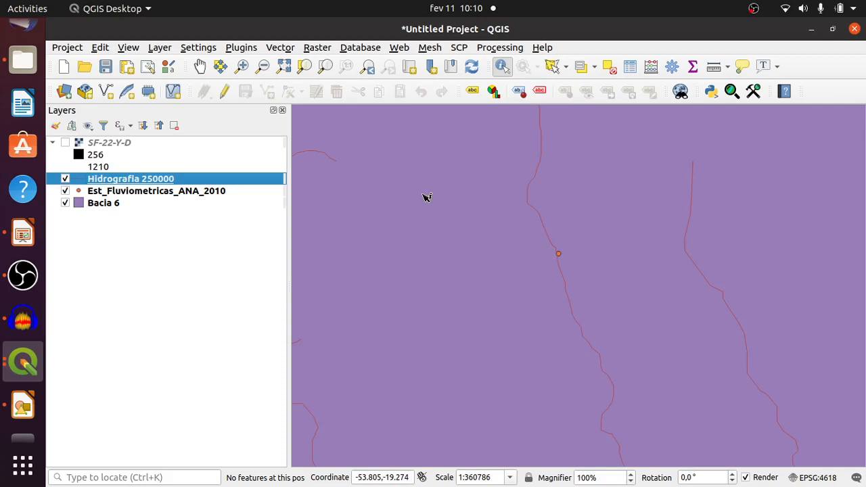
{"action": "left_click", "coordinate": [548, 232]}
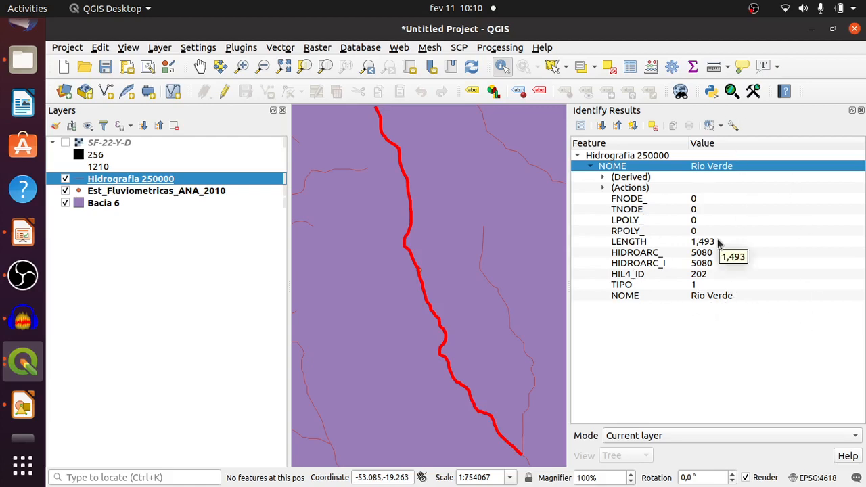
Close the cleared identify results and browse the Hidrografia 250000 attribute table with the NOME column widened to read the river names.
{"action": "left_click", "coordinate": [652, 126]}
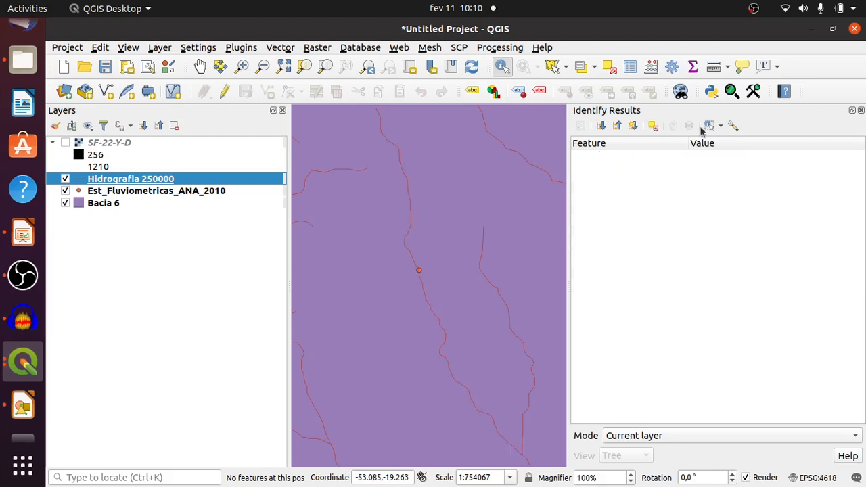
{"action": "left_click", "coordinate": [861, 110]}
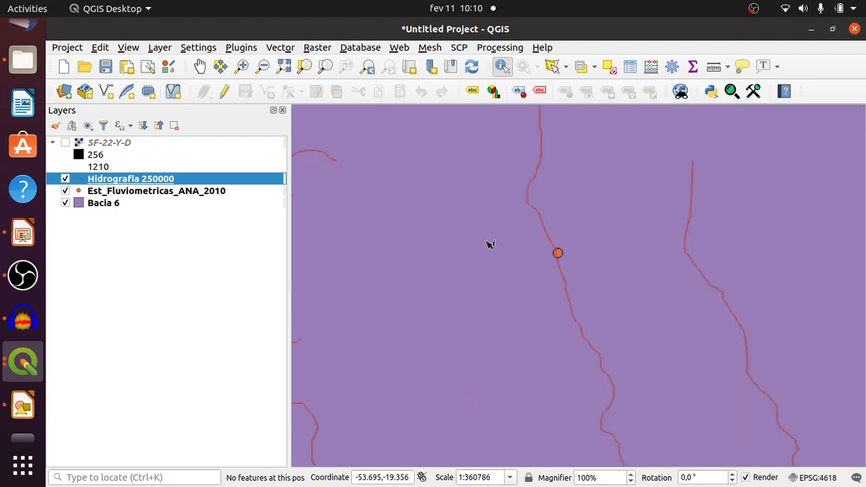
{"action": "left_click", "coordinate": [630, 67]}
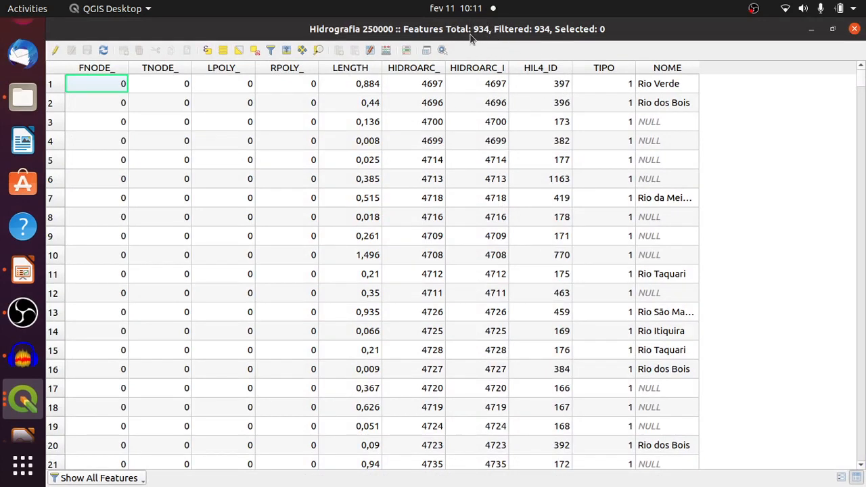
{"action": "left_click_drag", "start_coordinate": [699, 68], "coordinate": [783, 68]}
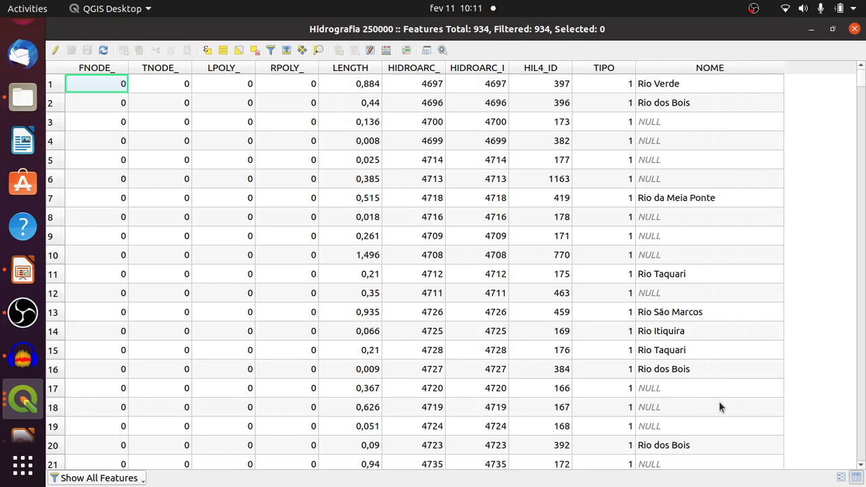
{"action": "scroll", "coordinate": [719, 399], "scroll_direction": "down", "scroll_amount": 18}
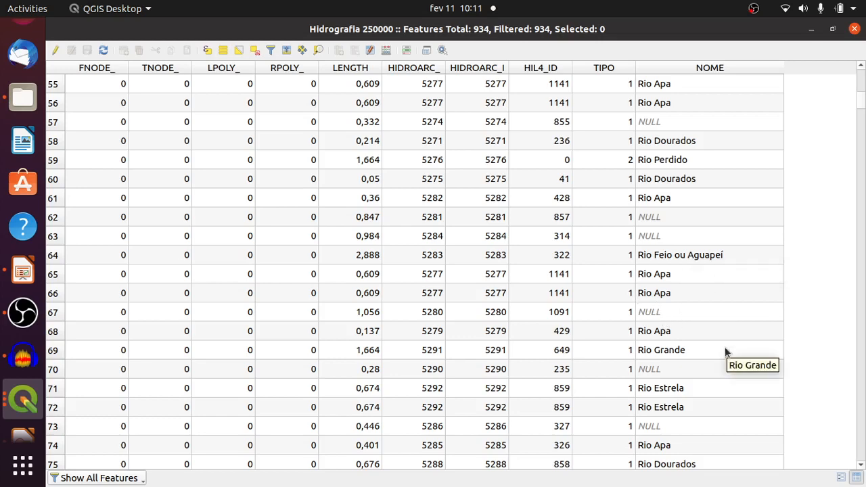
Select the Rio Grande record in row 69, zoom the map to it and view its location within the whole basin.
{"action": "left_click", "coordinate": [61, 349]}
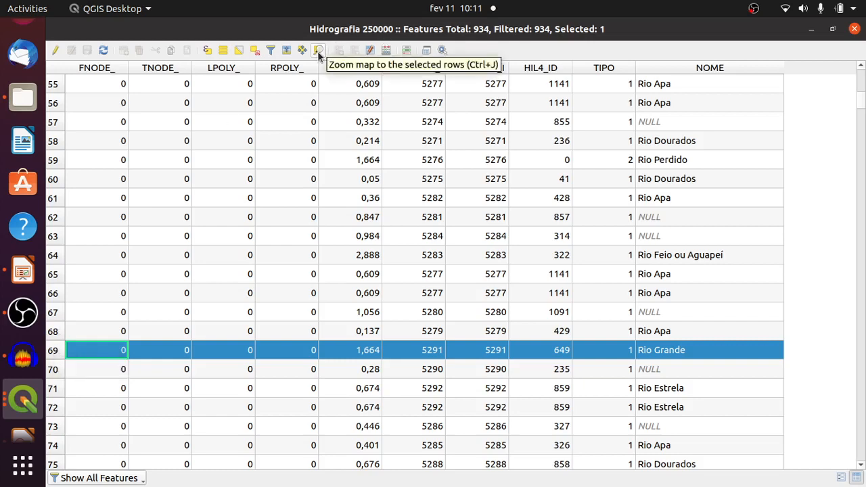
{"action": "left_click", "coordinate": [811, 29]}
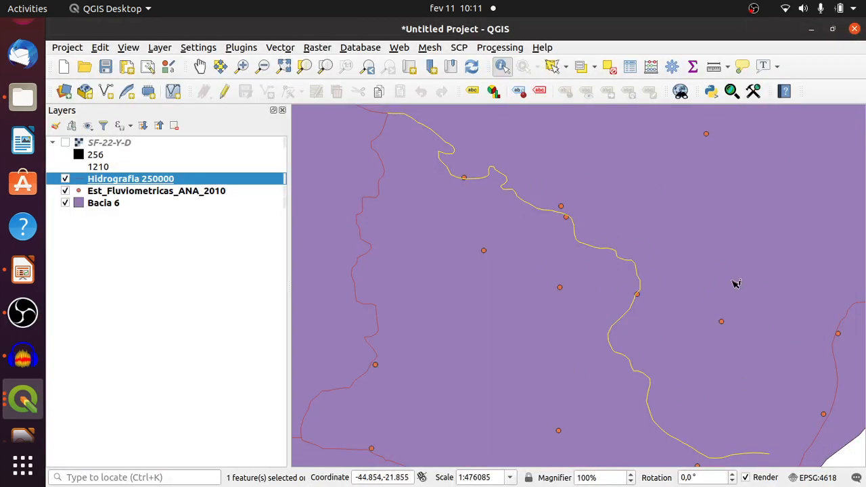
{"action": "scroll", "coordinate": [736, 284], "scroll_direction": "down", "scroll_amount": 2}
{"action": "scroll", "coordinate": [736, 284], "scroll_direction": "down", "scroll_amount": 1}
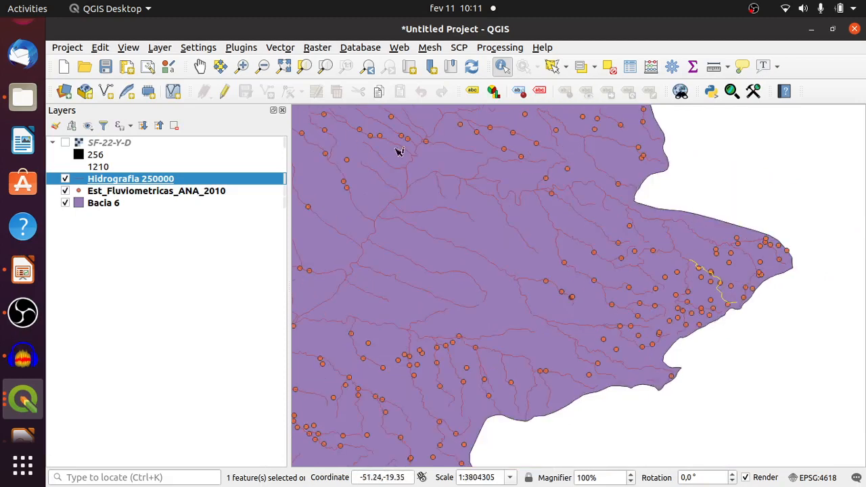
{"action": "scroll", "coordinate": [615, 271], "scroll_direction": "down", "scroll_amount": 1}
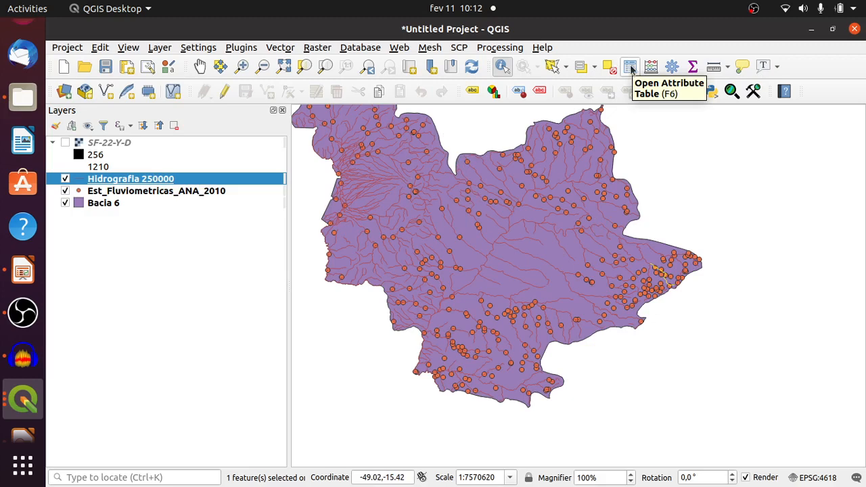
Switch to Files and review the Est_Fluviometricas_ANA_2010.shp and Bacia 6.shp entries in the dados_bacias_srtm folder.
{"action": "left_click", "coordinate": [27, 98]}
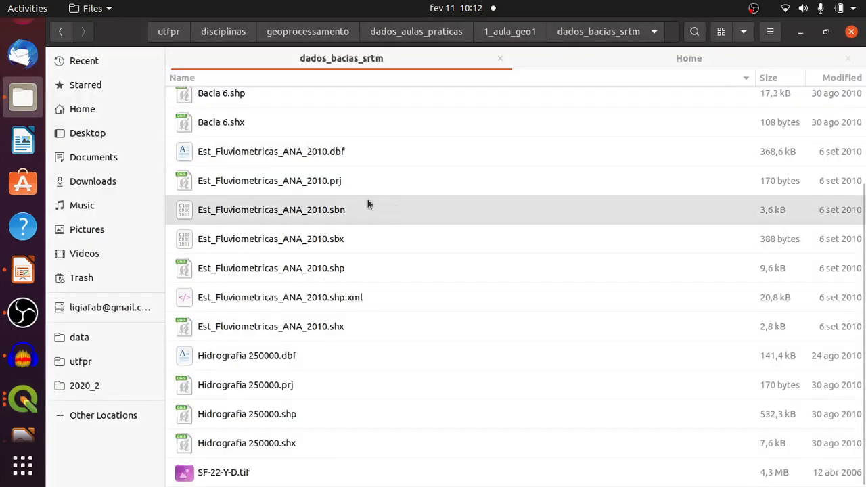
{"action": "left_click", "coordinate": [348, 268]}
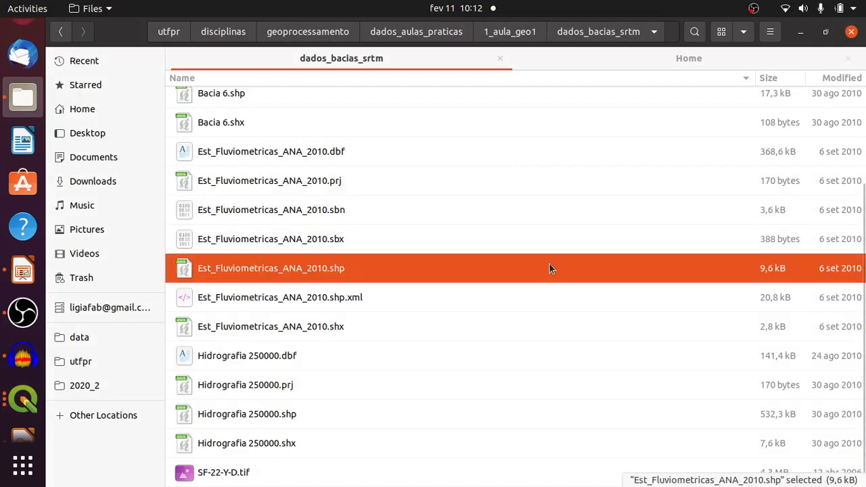
{"action": "scroll", "coordinate": [483, 268], "scroll_direction": "up", "scroll_amount": 3}
{"action": "left_click", "coordinate": [233, 216]}
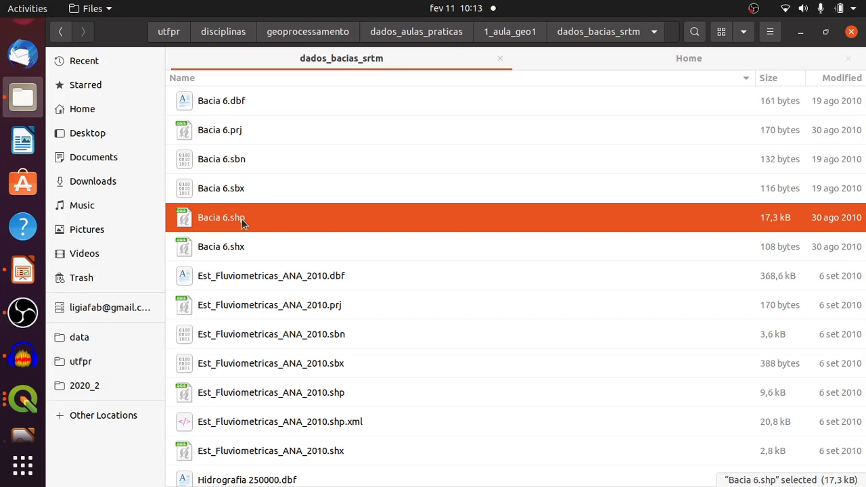
{"action": "left_click", "coordinate": [803, 34]}
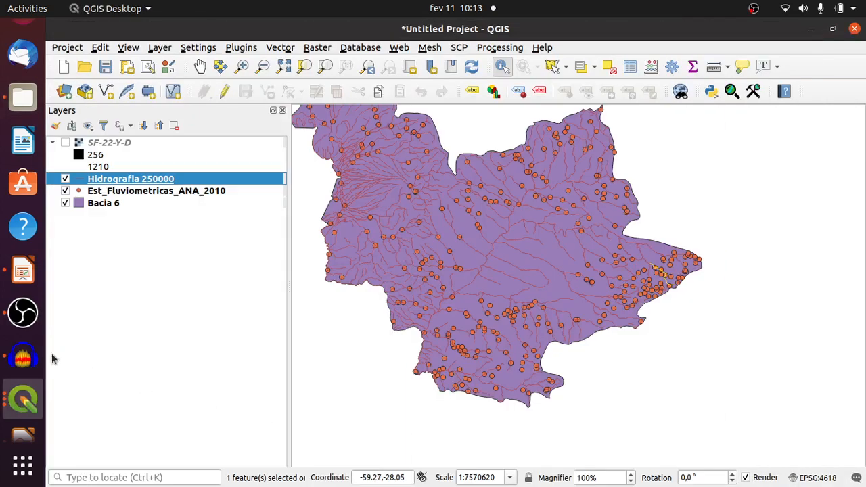
Hide the Est_Fluviometricas_ANA_2010 and Hidrografia 250000 layers, and show the SF-22-Y-D raster over Bacia 6 at full extent.
{"action": "left_click", "coordinate": [65, 191]}
{"action": "left_click", "coordinate": [65, 179]}
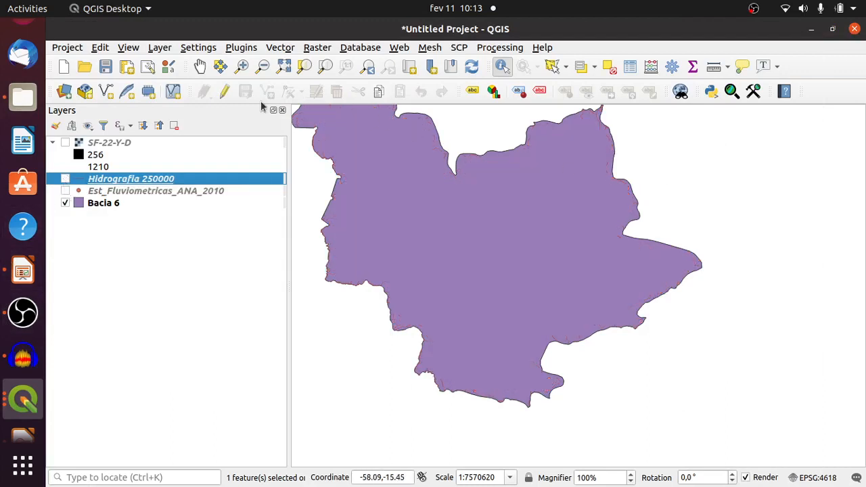
{"action": "left_click", "coordinate": [285, 71]}
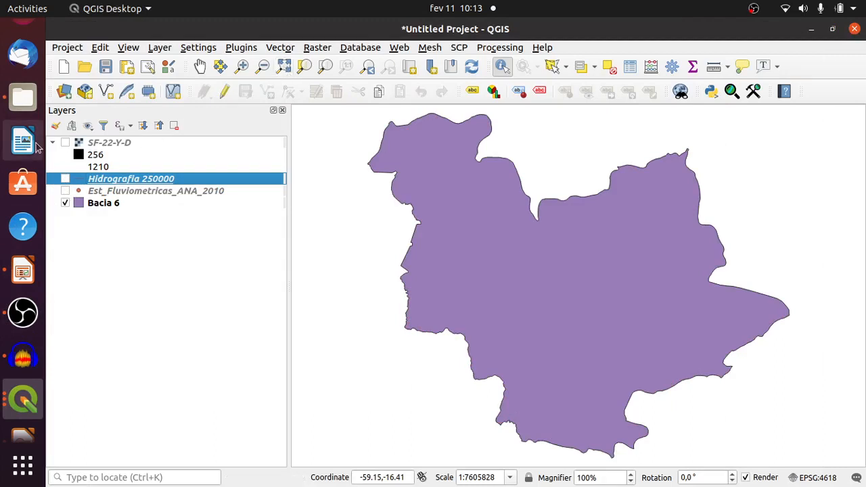
{"action": "left_click", "coordinate": [98, 144]}
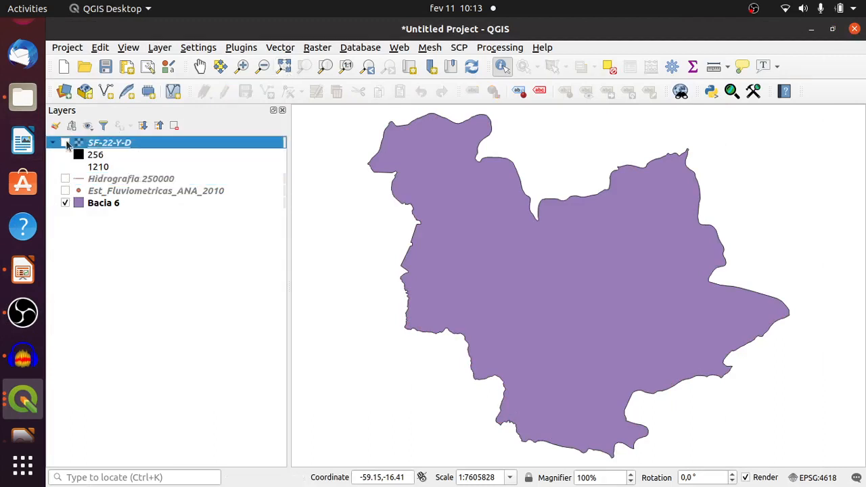
{"action": "left_click", "coordinate": [64, 143]}
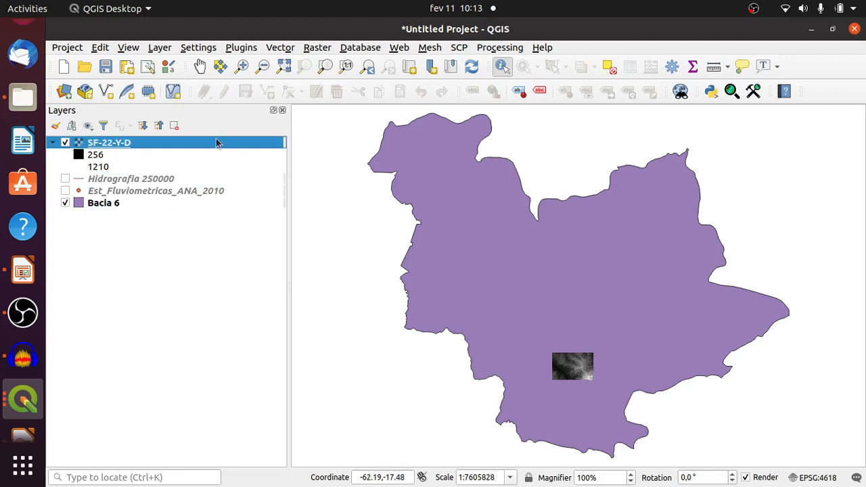
{"action": "mouse_move", "coordinate": [214, 142]}
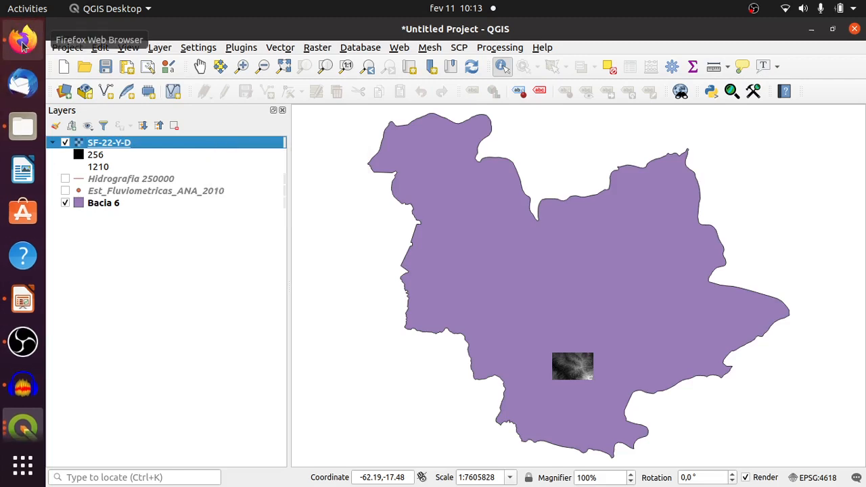
Switch to Firefox and search the web for "brasil em relevo embrapa" in a new tab.
{"action": "left_click", "coordinate": [23, 39]}
{"action": "left_click", "coordinate": [766, 27]}
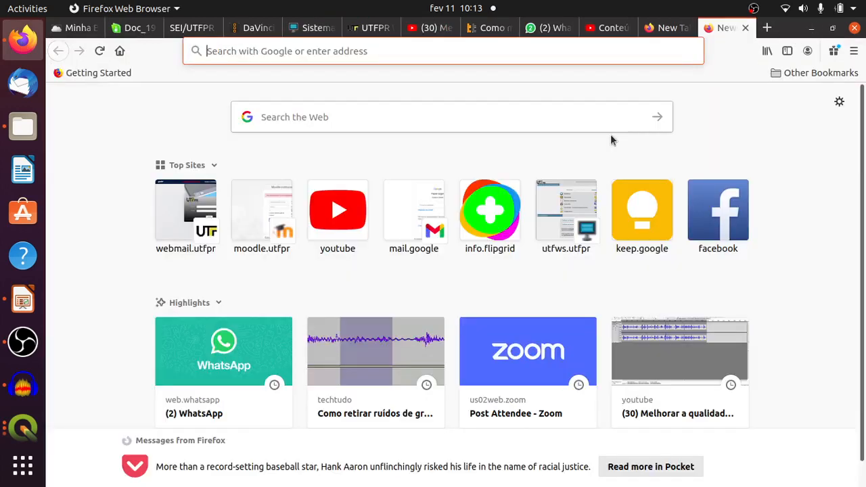
{"action": "type", "text": "brasi"}
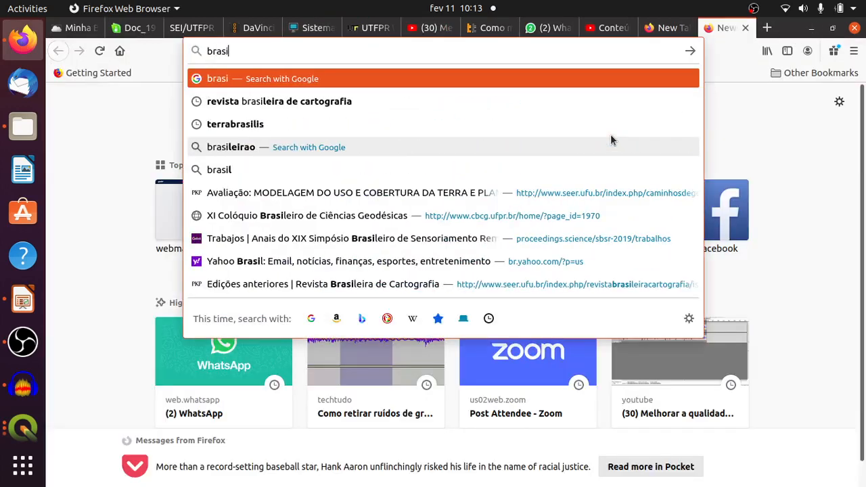
{"action": "type", "text": "l em rele"}
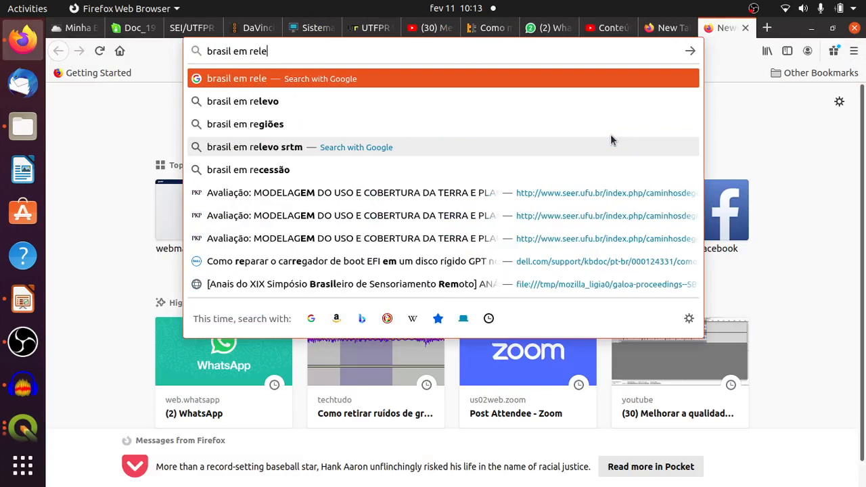
{"action": "type", "text": "vo embra"}
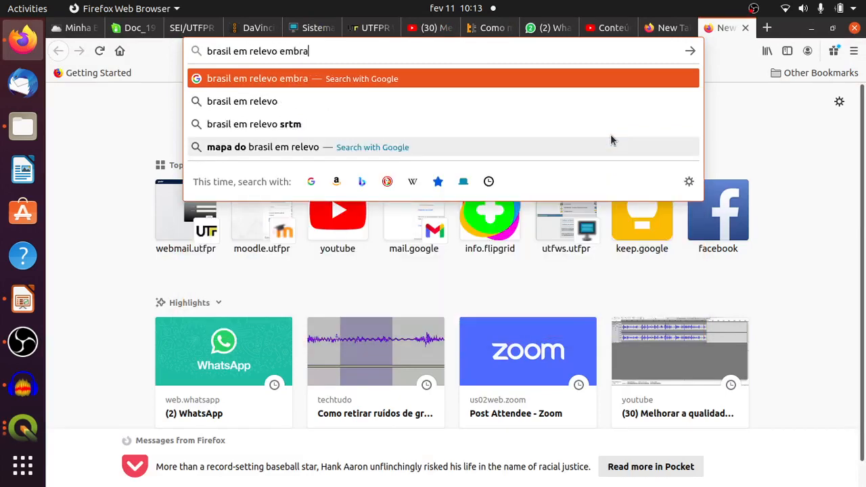
{"action": "type", "text": "pa"}
{"action": "key", "text": "Return"}
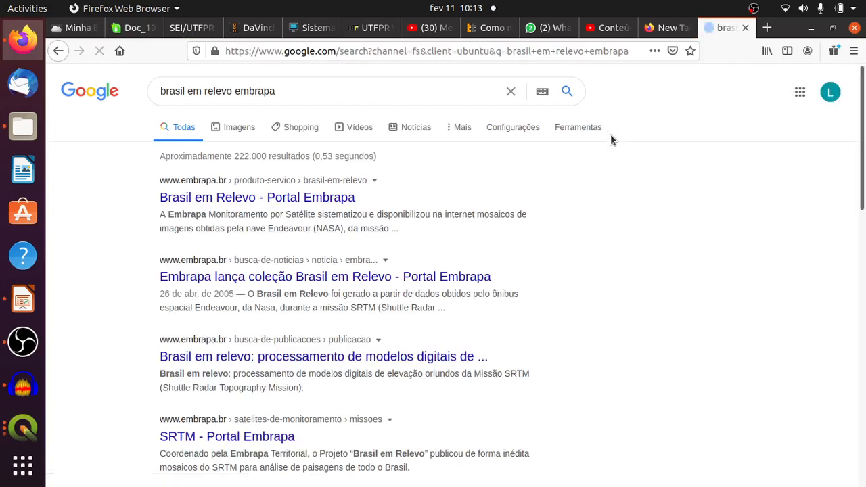
Open Embrapa's Brasil em Relevo page and follow its project site link to the SRTM download data.
{"action": "left_click", "coordinate": [297, 198]}
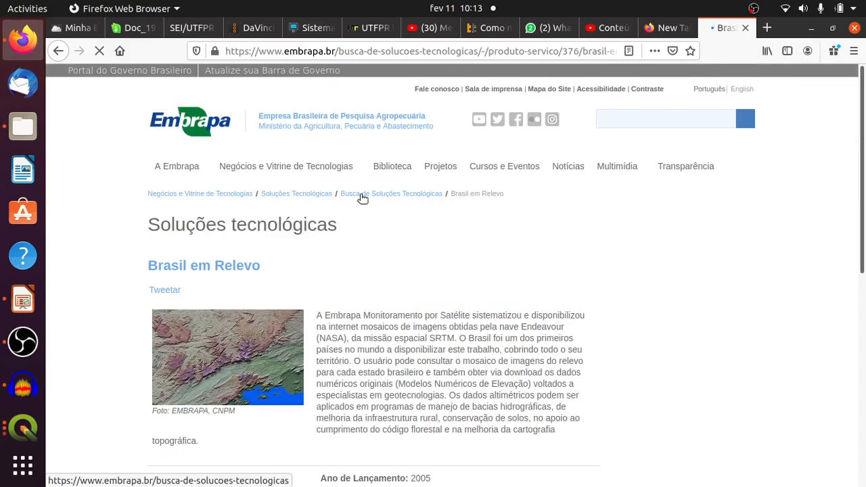
{"action": "scroll", "coordinate": [423, 280], "scroll_direction": "down", "scroll_amount": 3}
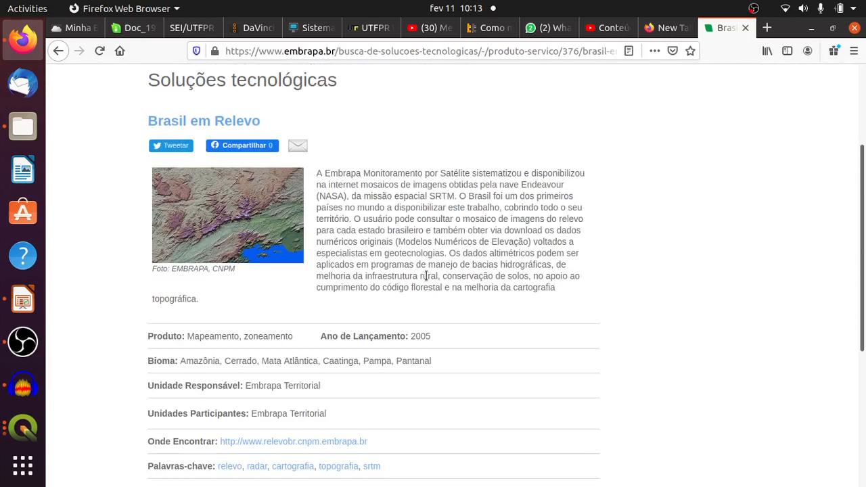
{"action": "scroll", "coordinate": [428, 277], "scroll_direction": "down", "scroll_amount": 3}
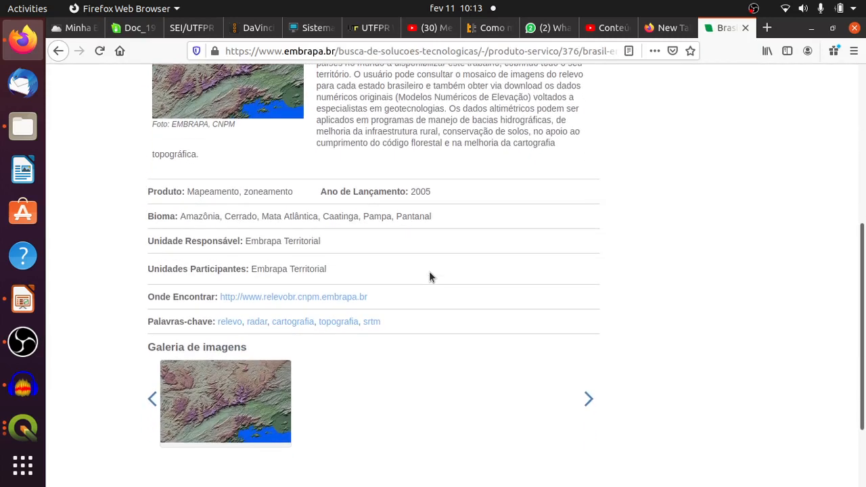
{"action": "left_click", "coordinate": [331, 297]}
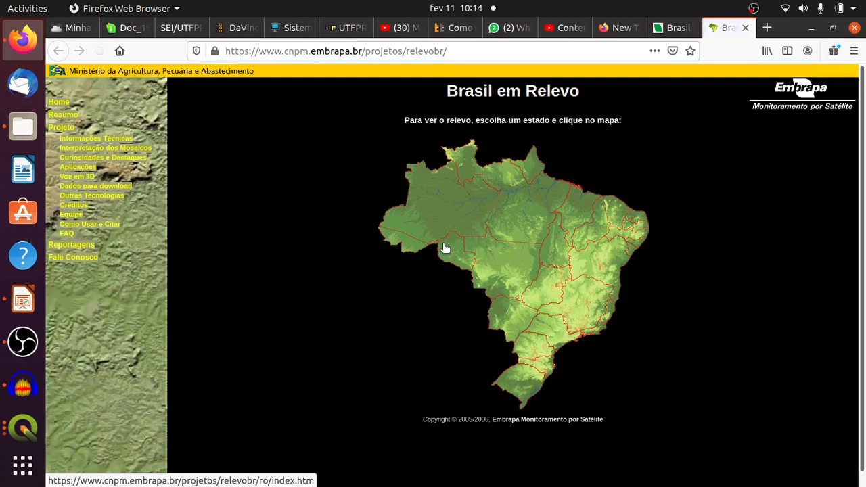
{"action": "left_click", "coordinate": [99, 192]}
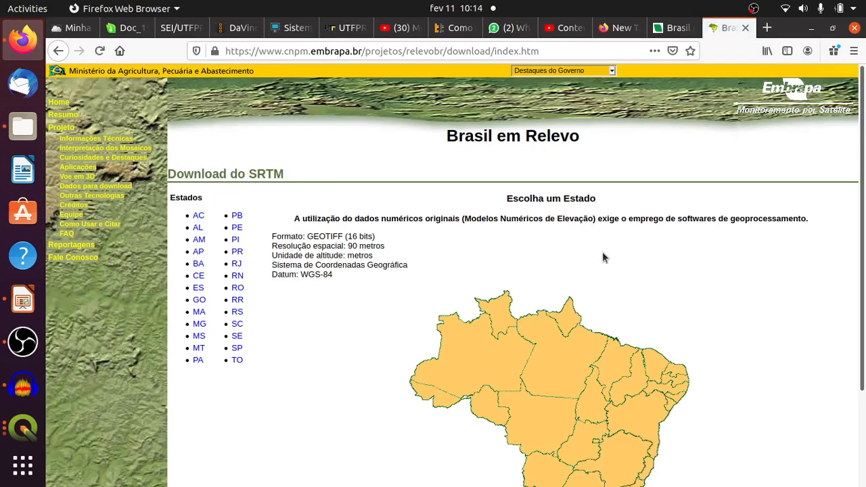
Choose the state of Paraná on the SRTM download map and open the page of chart SF-22-Y-D.
{"action": "scroll", "coordinate": [603, 257], "scroll_direction": "down", "scroll_amount": 3}
{"action": "left_click", "coordinate": [569, 395]}
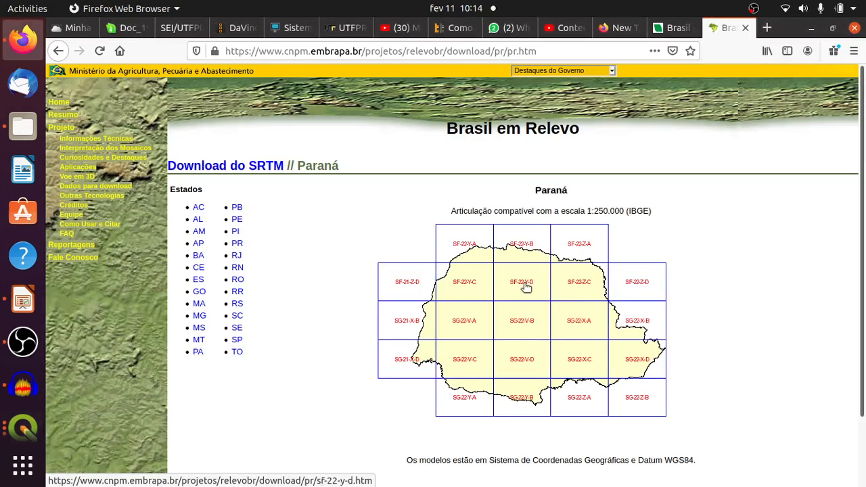
{"action": "left_click", "coordinate": [526, 286]}
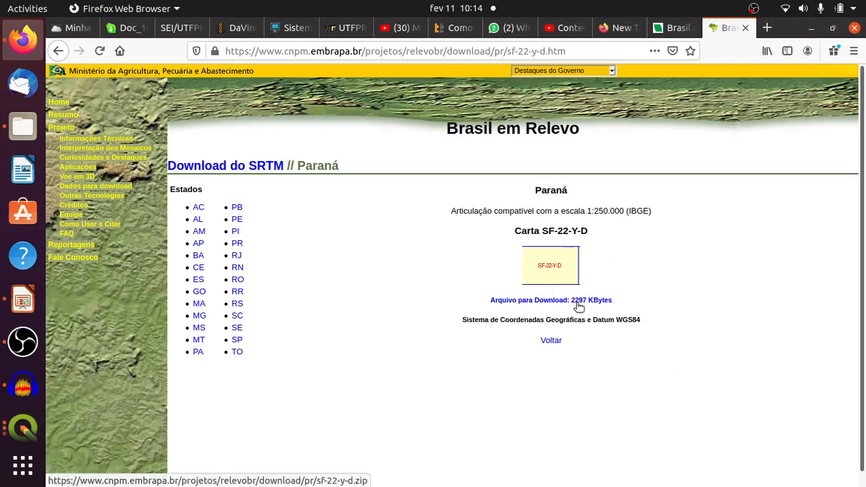
Return to QGIS, check the SF-22-Y-D layer's source information and zoom the map to that raster's extent.
{"action": "key", "text": "alt+Tab"}
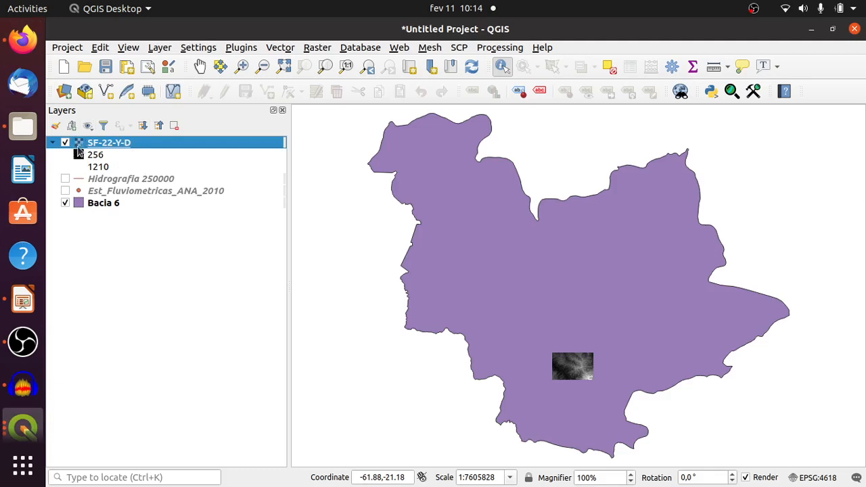
{"action": "mouse_move", "coordinate": [83, 143]}
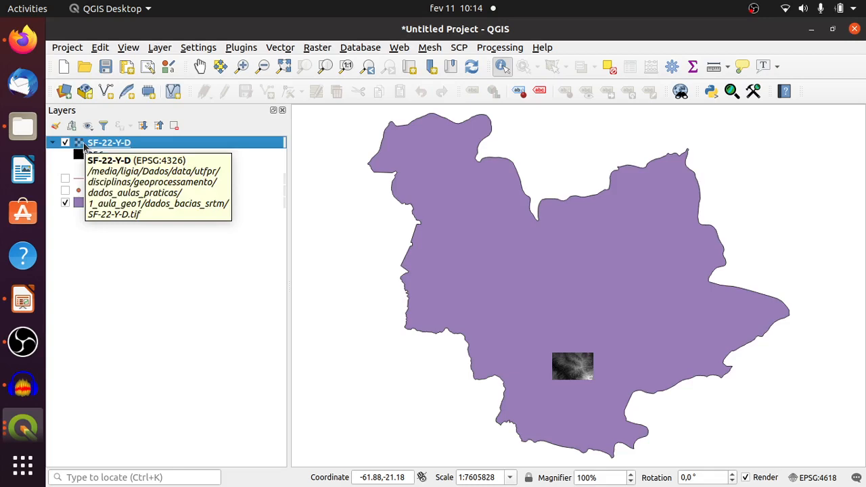
{"action": "left_click", "coordinate": [326, 66]}
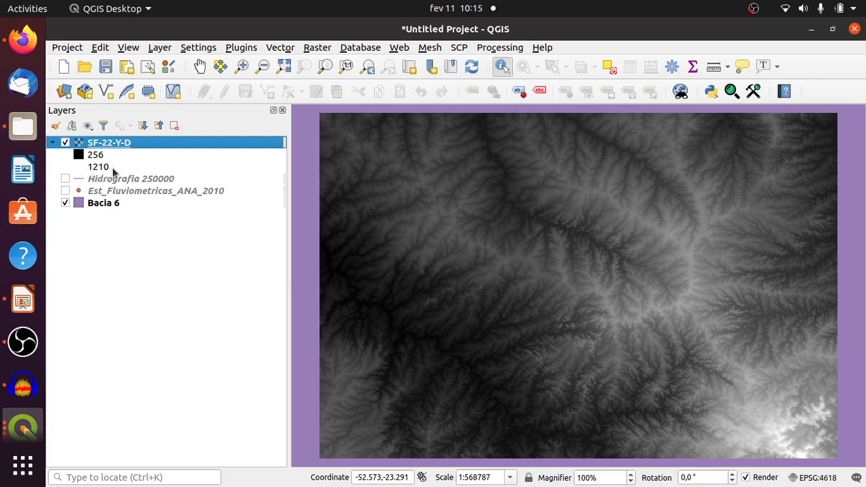
Zoom in repeatedly on the dark valley area of the SF-22-Y-D raster down to its individual pixels.
{"action": "left_click", "coordinate": [242, 65]}
{"action": "left_click_drag", "start_coordinate": [448, 182], "coordinate": [630, 288]}
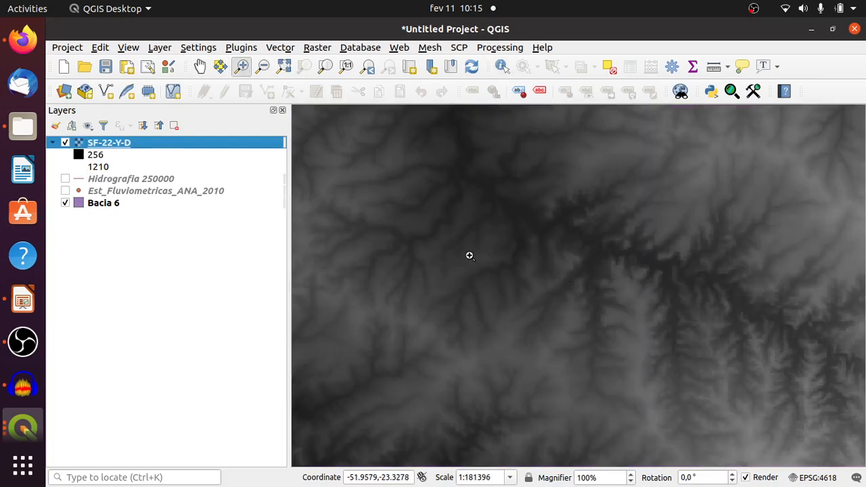
{"action": "left_click_drag", "start_coordinate": [422, 193], "coordinate": [558, 272]}
{"action": "left_click_drag", "start_coordinate": [440, 183], "coordinate": [557, 291]}
{"action": "left_click_drag", "start_coordinate": [466, 201], "coordinate": [585, 282]}
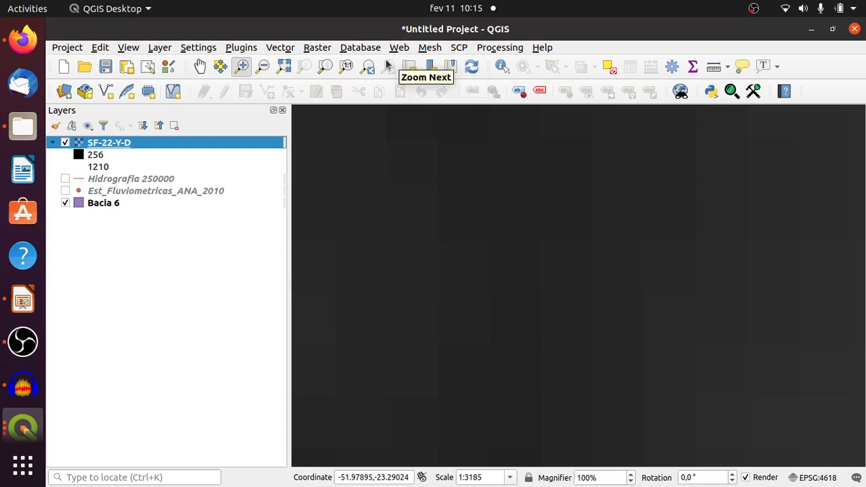
Display the Raster Toolbar and apply a local cumulative cut stretch to SF-22-Y-D using the current extent.
{"action": "right_click", "coordinate": [451, 68]}
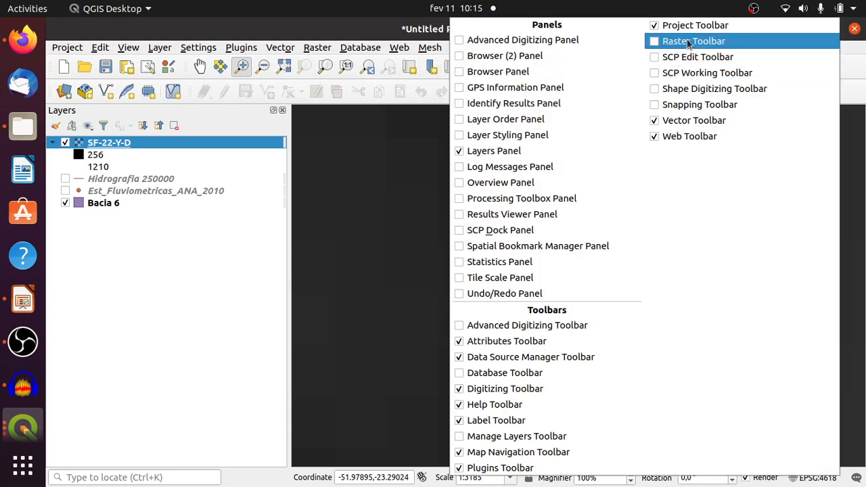
{"action": "left_click", "coordinate": [722, 44]}
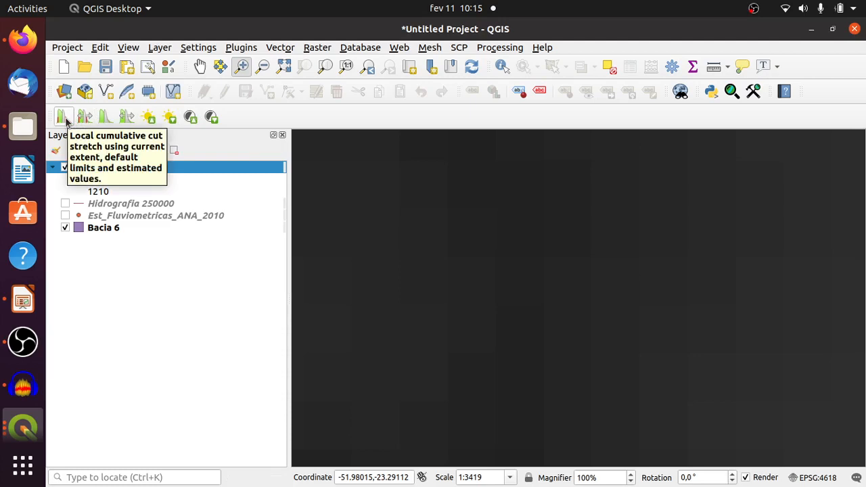
{"action": "left_click", "coordinate": [62, 117]}
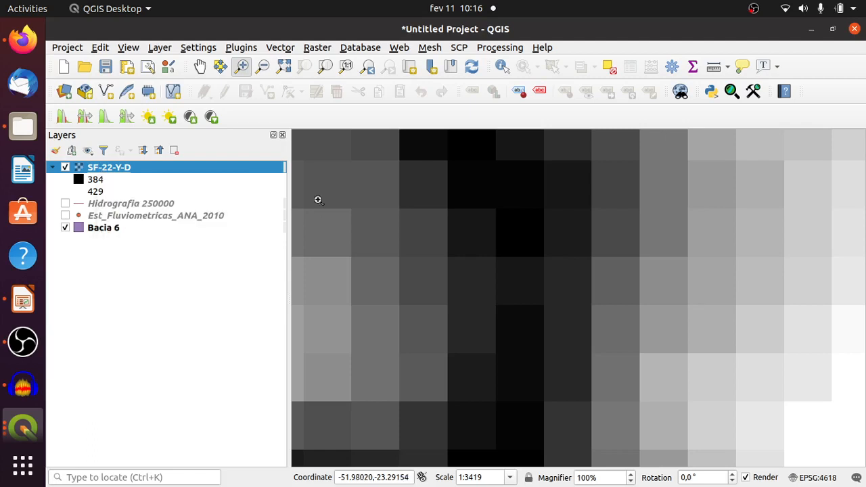
Identify the elevation values of a black, a white and a grey pixel in the SF-22-Y-D raster.
{"action": "left_click", "coordinate": [502, 68]}
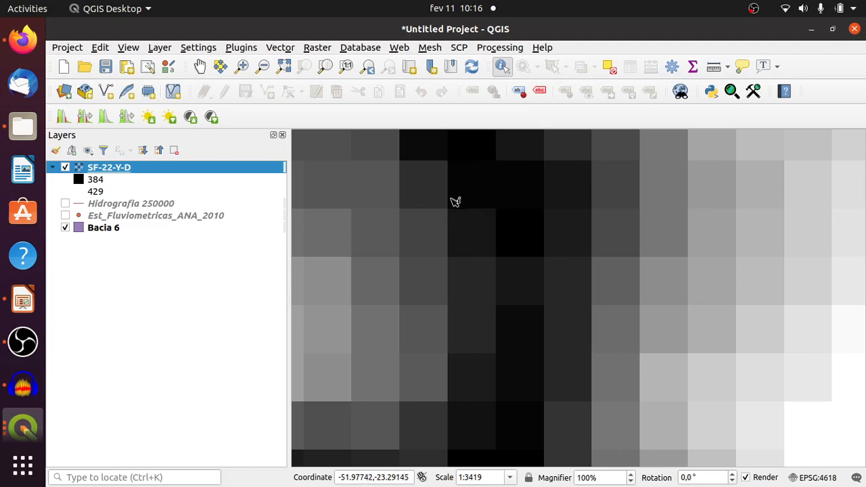
{"action": "left_click", "coordinate": [475, 193]}
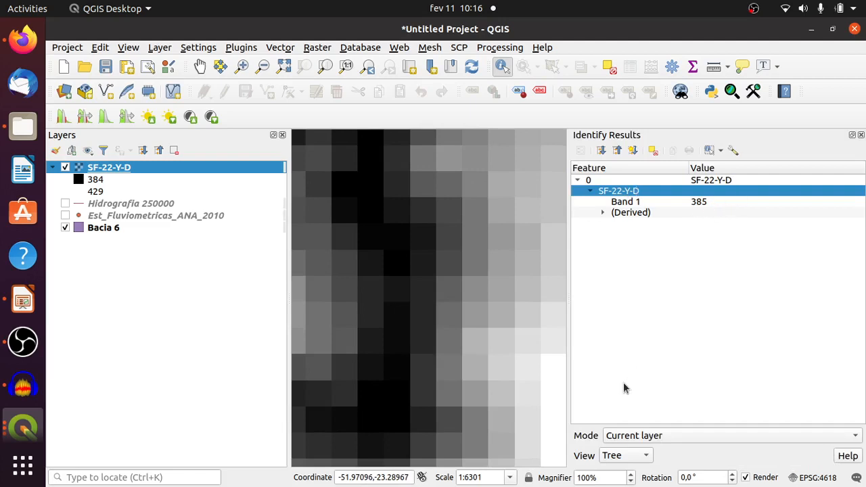
{"action": "left_click", "coordinate": [560, 375]}
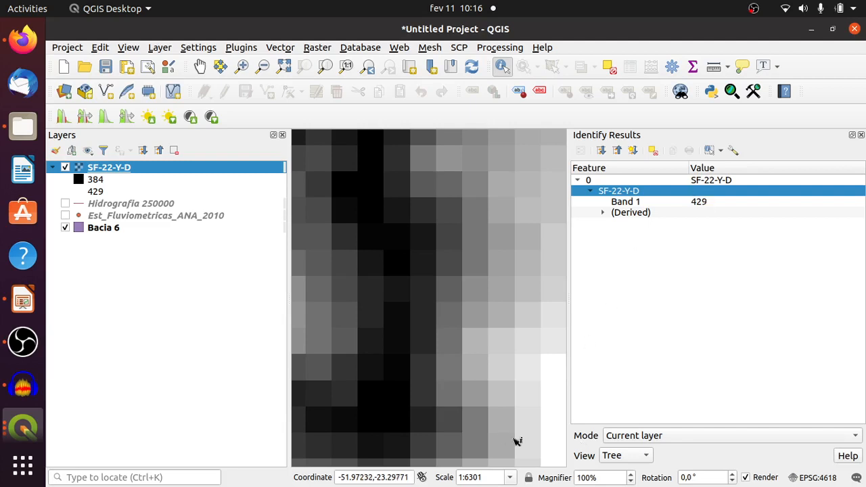
{"action": "left_click", "coordinate": [477, 372]}
Zoom in on a few dark pixels of SF-22-Y-D, identify the values within one pixel and its neighbours, and close the identify results.
{"action": "left_click", "coordinate": [243, 66]}
{"action": "left_click_drag", "start_coordinate": [380, 164], "coordinate": [421, 195]}
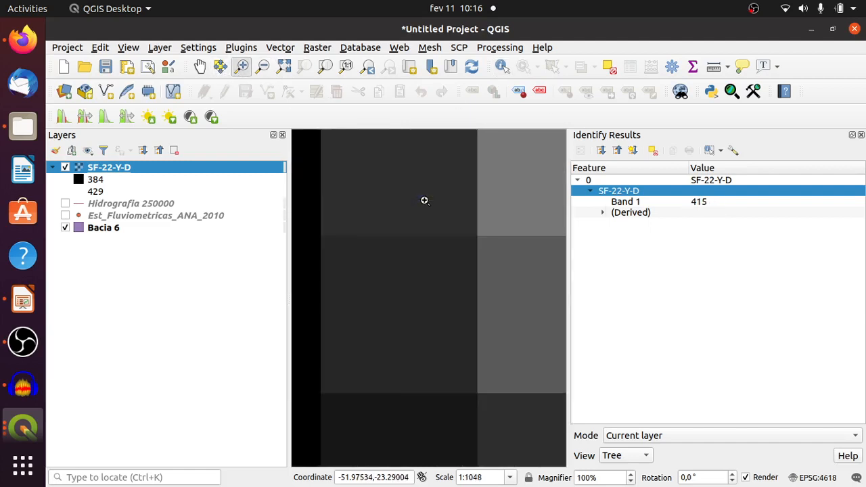
{"action": "left_click", "coordinate": [501, 65]}
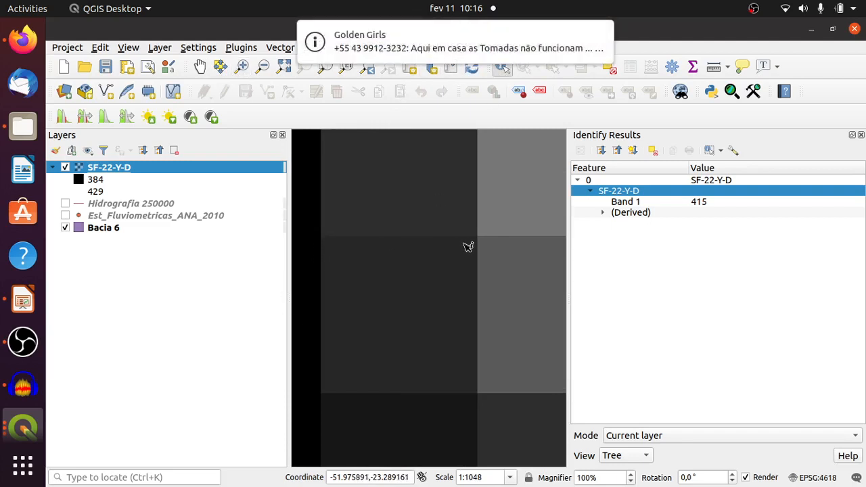
{"action": "left_click", "coordinate": [604, 35]}
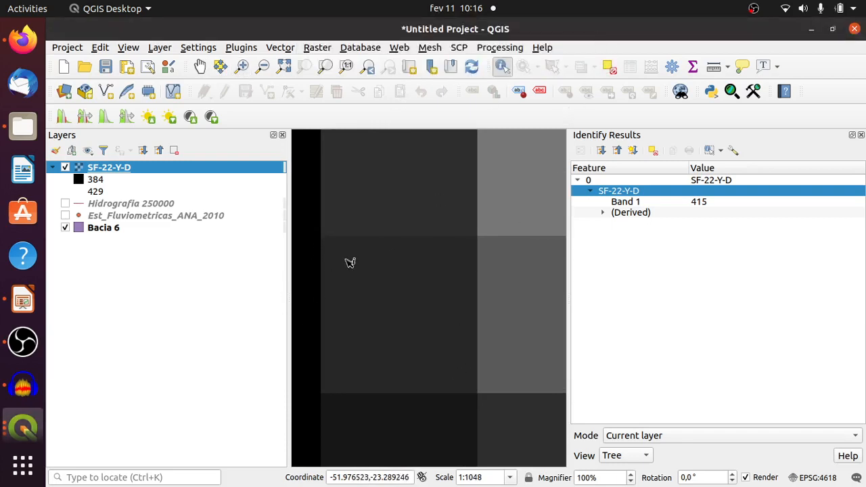
{"action": "left_click", "coordinate": [370, 251]}
{"action": "left_click", "coordinate": [368, 378]}
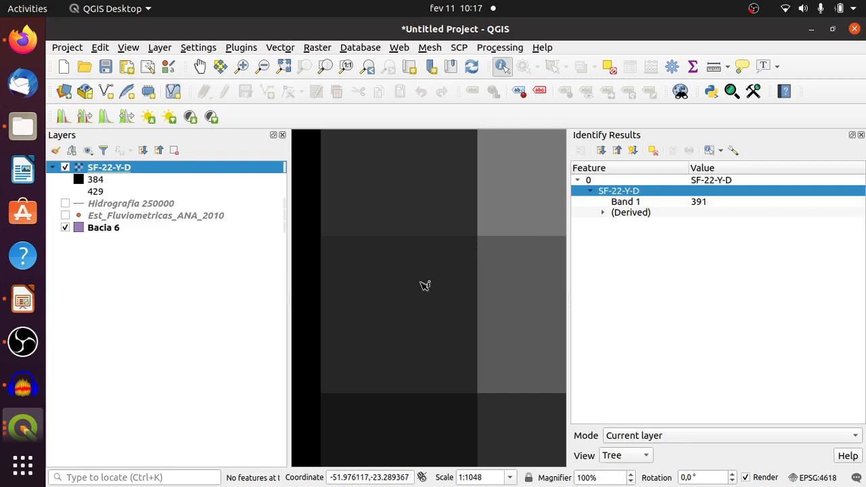
{"action": "left_click", "coordinate": [395, 287]}
{"action": "left_click", "coordinate": [415, 185]}
{"action": "left_click", "coordinate": [548, 186]}
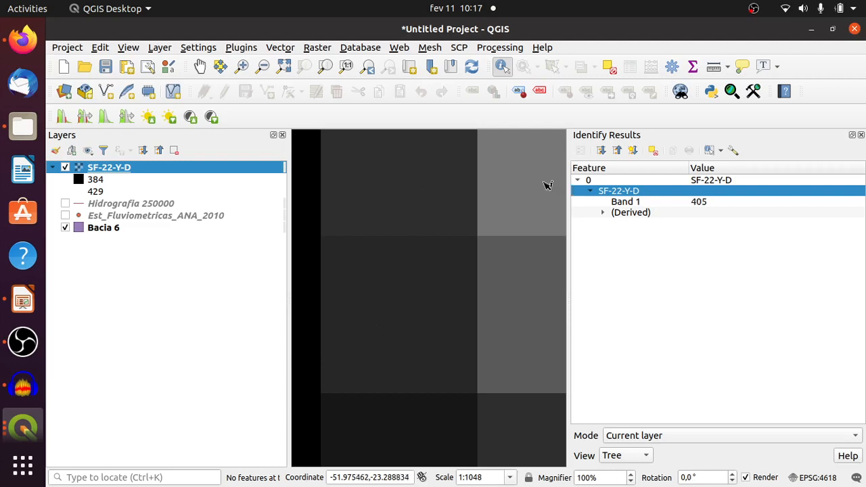
{"action": "left_click", "coordinate": [860, 135]}
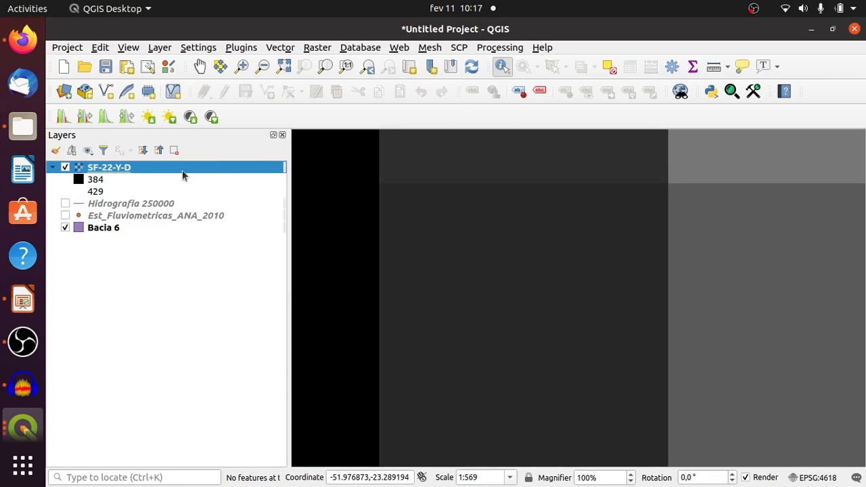
Zoom to the whole SF-22-Y-D raster and apply a cumulative cut stretch using the full dataset extent.
{"action": "left_click", "coordinate": [326, 67]}
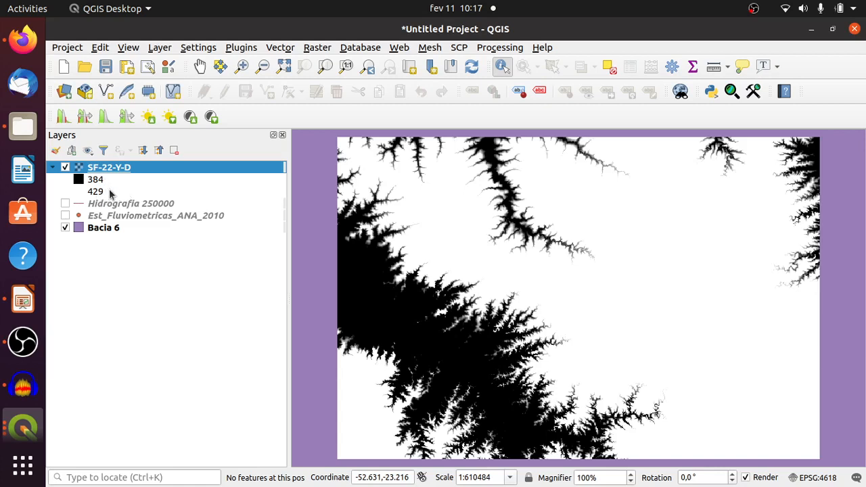
{"action": "left_click", "coordinate": [85, 119]}
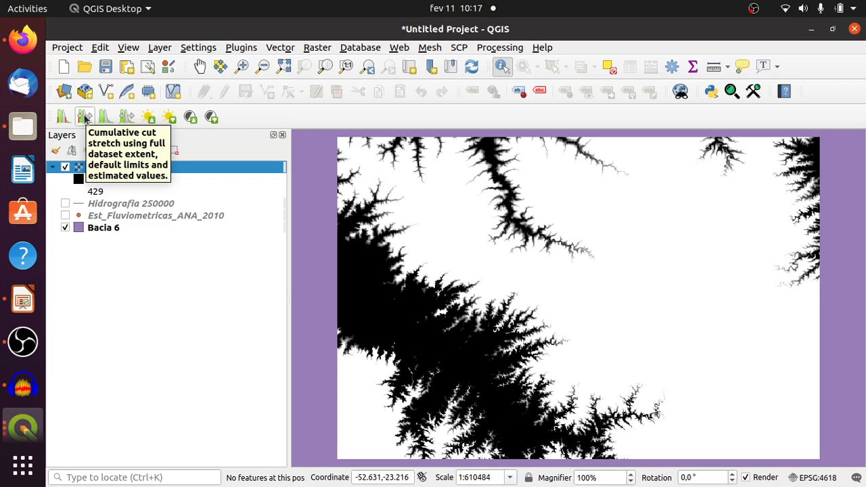
{"action": "left_click", "coordinate": [85, 119]}
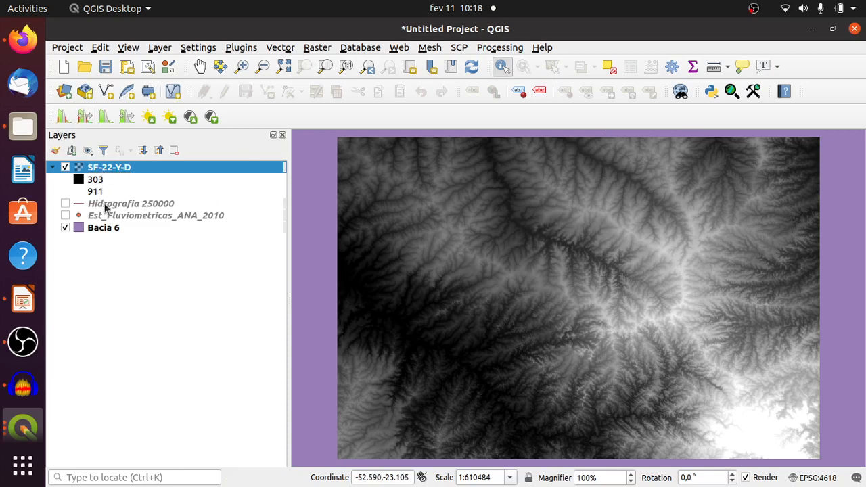
Compare the full-dataset histogram stretch with the cumulative cut stretch on SF-22-Y-D, leaving the histogram stretched to the full dataset.
{"action": "left_click", "coordinate": [126, 117]}
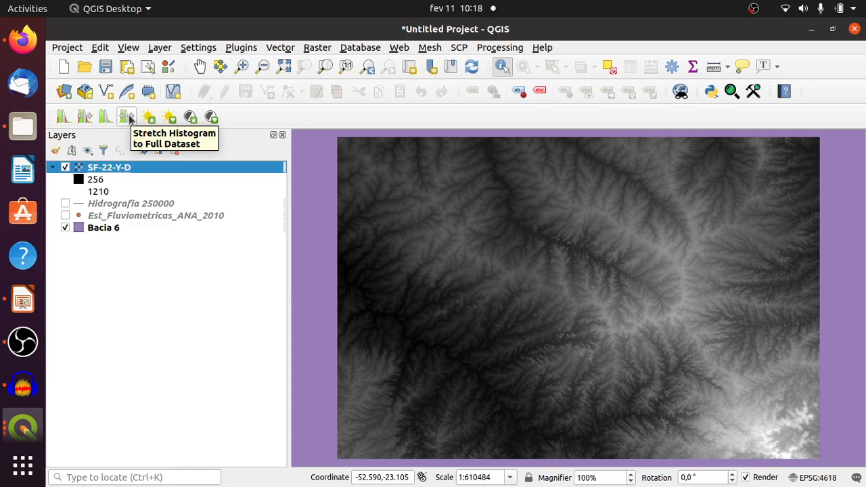
{"action": "left_click", "coordinate": [84, 117]}
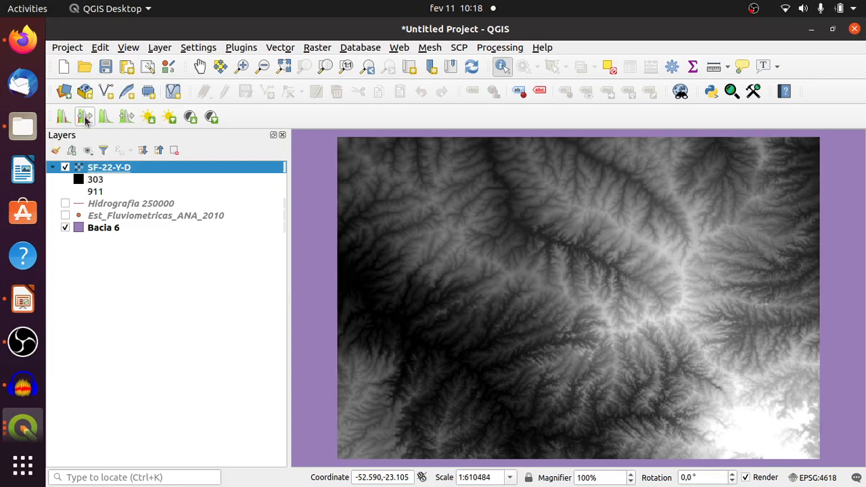
{"action": "left_click", "coordinate": [127, 117]}
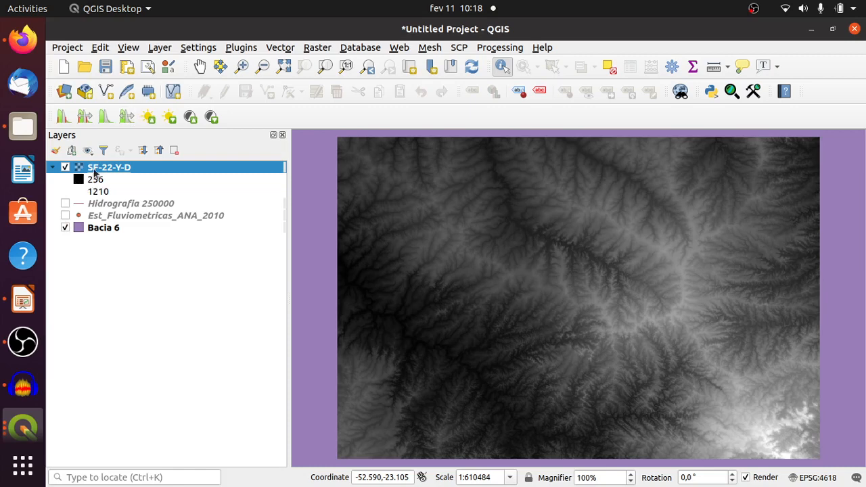
In the SF-22-Y-D symbology, set the min/max statistics accuracy to Actual (slower) and apply it.
{"action": "mouse_move", "coordinate": [103, 171]}
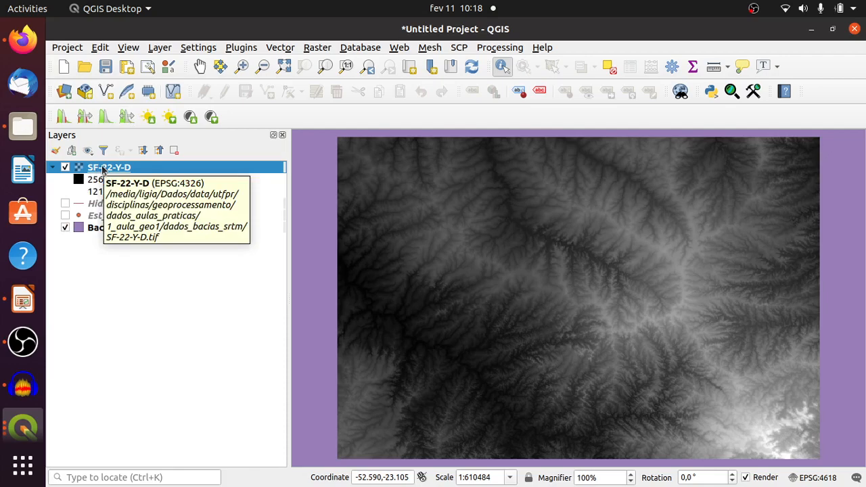
{"action": "double_click", "coordinate": [103, 168]}
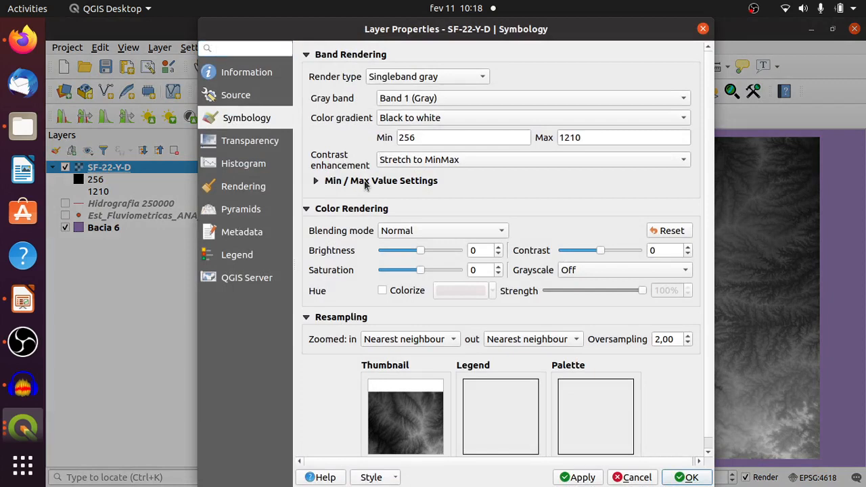
{"action": "left_click", "coordinate": [365, 181]}
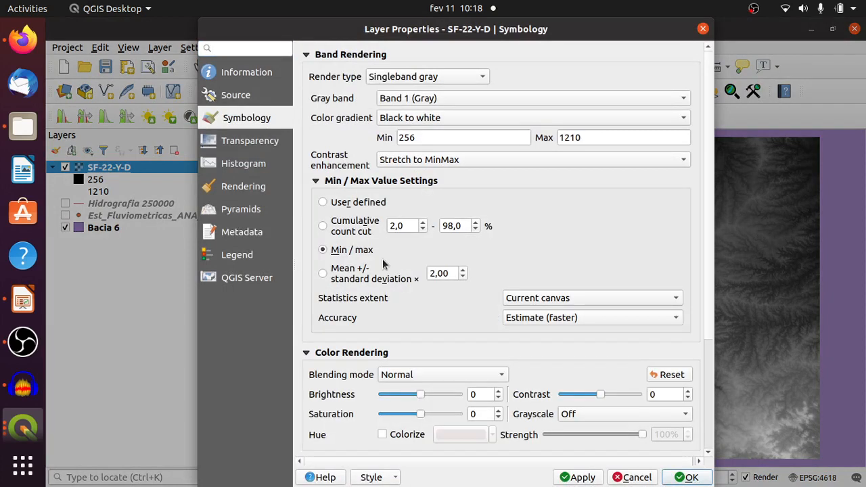
{"action": "left_click", "coordinate": [550, 318]}
{"action": "left_click", "coordinate": [566, 336]}
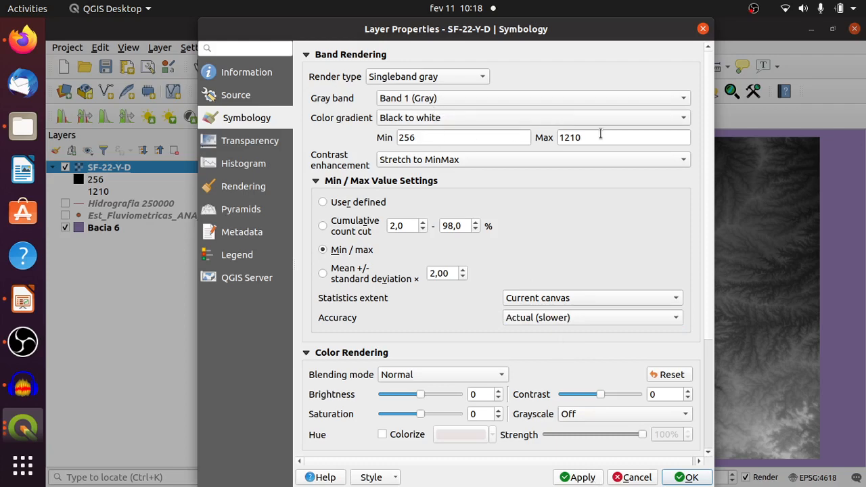
{"action": "left_click", "coordinate": [582, 479]}
Check the raster's minimum and maximum values in the symbology settings and confirm the layer properties.
{"action": "left_click", "coordinate": [467, 135]}
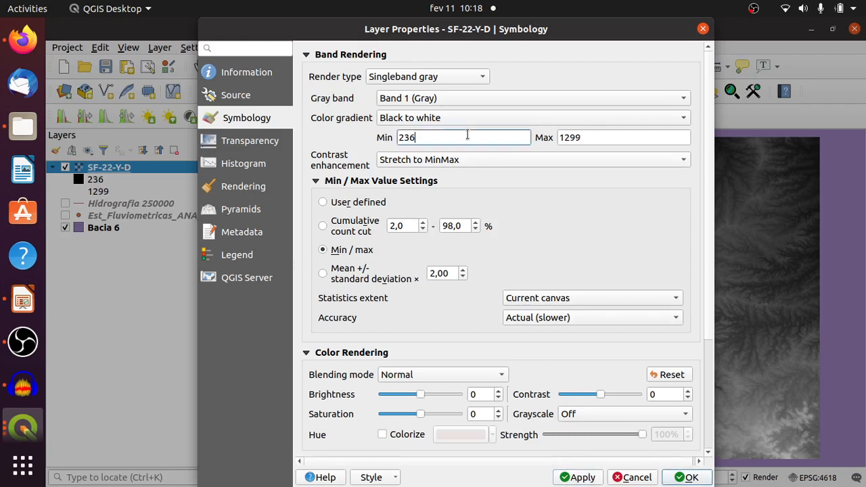
{"action": "left_click", "coordinate": [613, 136]}
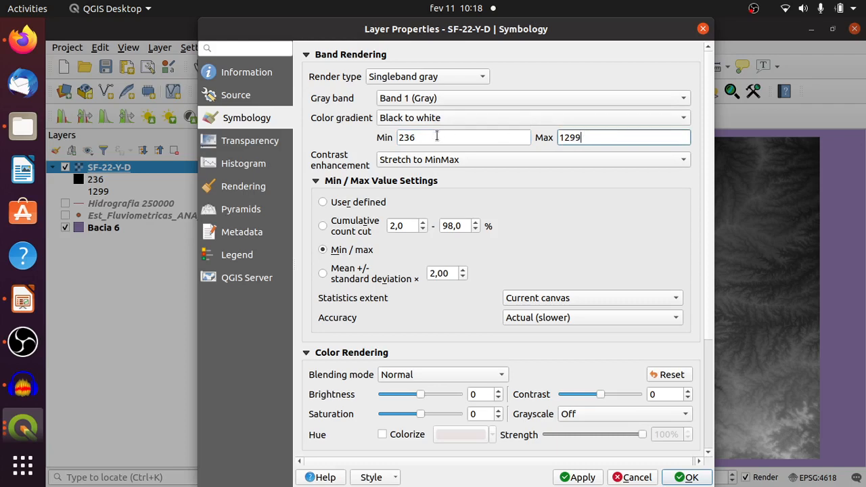
{"action": "left_click", "coordinate": [437, 137]}
{"action": "left_click", "coordinate": [604, 137]}
{"action": "left_click", "coordinate": [579, 478]}
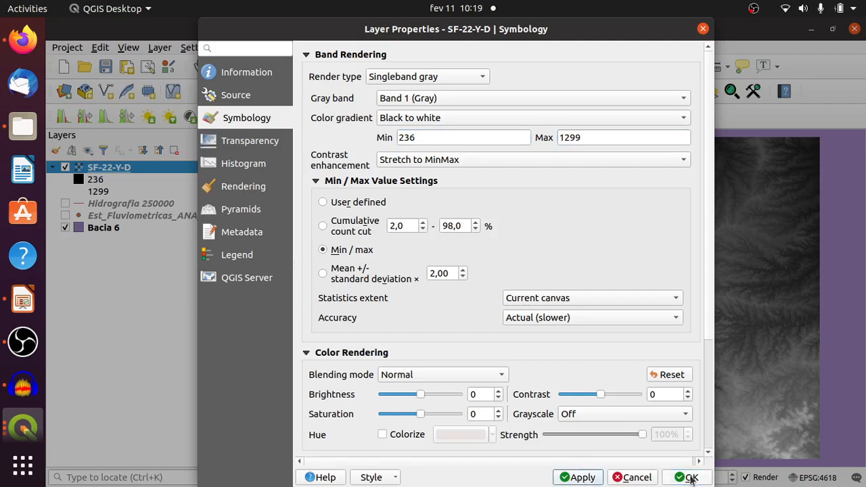
{"action": "left_click", "coordinate": [684, 478]}
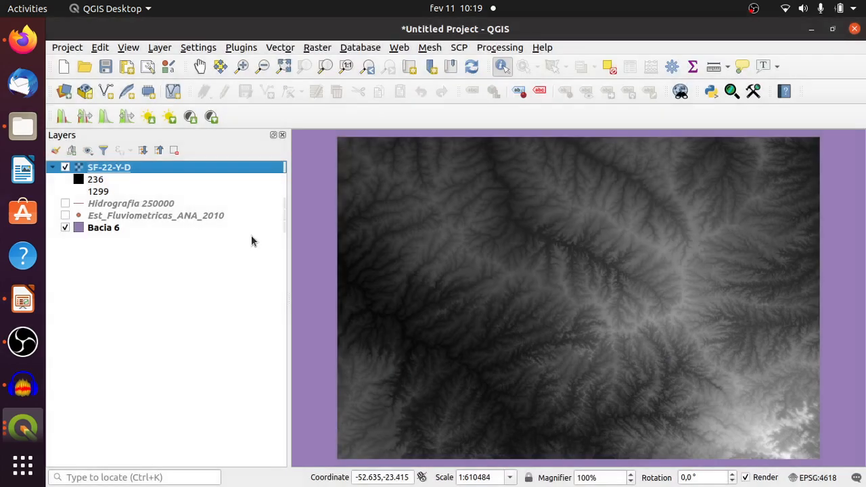
Compare the layer commands available for the SF-22-Y-D raster and the Hidrografia 250000 vector layer, and reselect the raster.
{"action": "mouse_move", "coordinate": [138, 169]}
{"action": "right_click", "coordinate": [211, 169]}
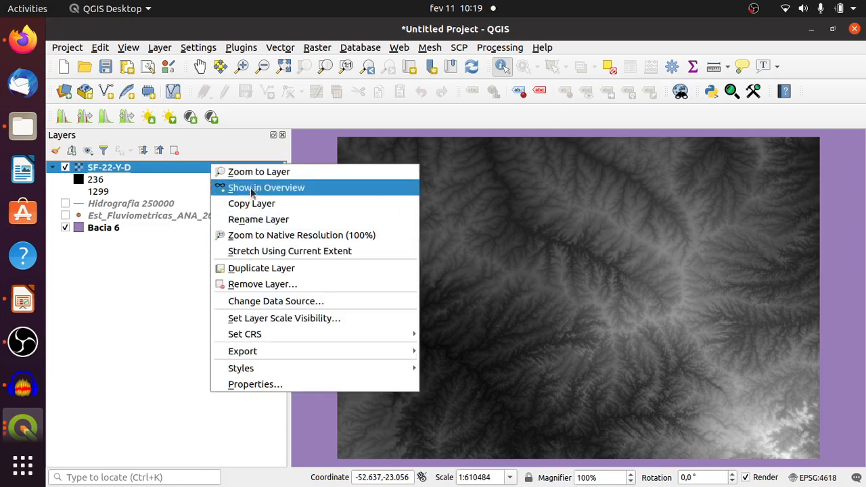
{"action": "left_click", "coordinate": [130, 201]}
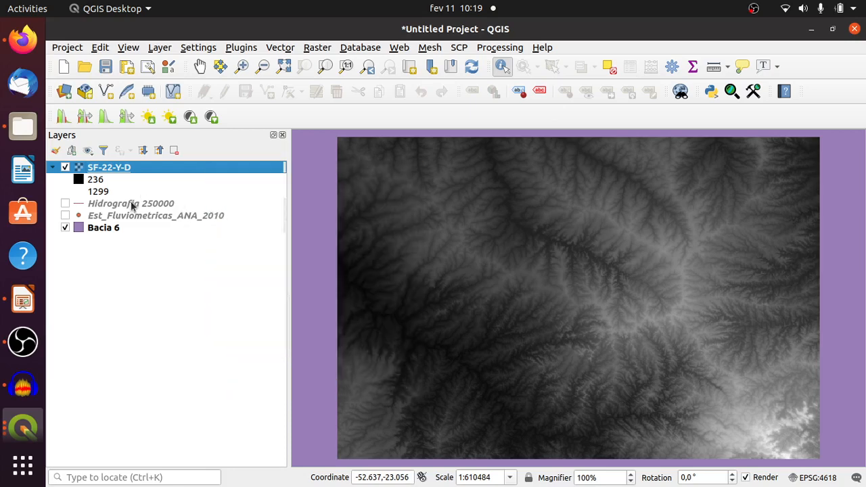
{"action": "left_click", "coordinate": [153, 203]}
{"action": "right_click", "coordinate": [153, 204]}
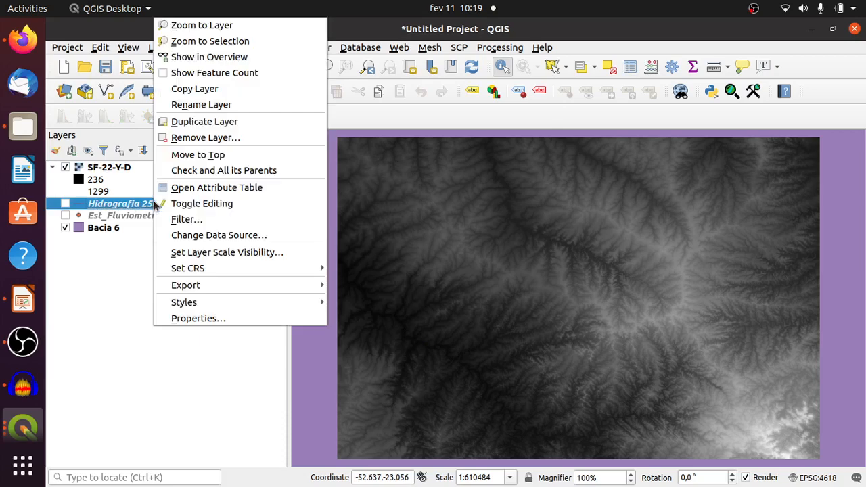
{"action": "left_click", "coordinate": [144, 170]}
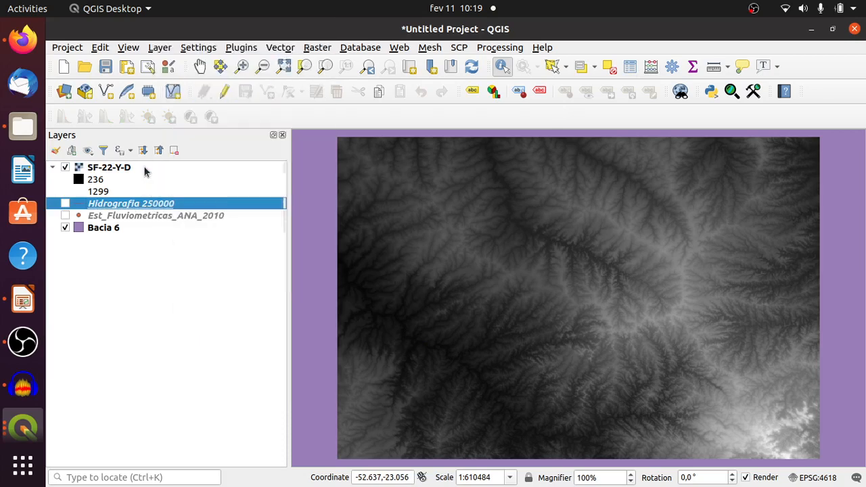
{"action": "left_click", "coordinate": [144, 169]}
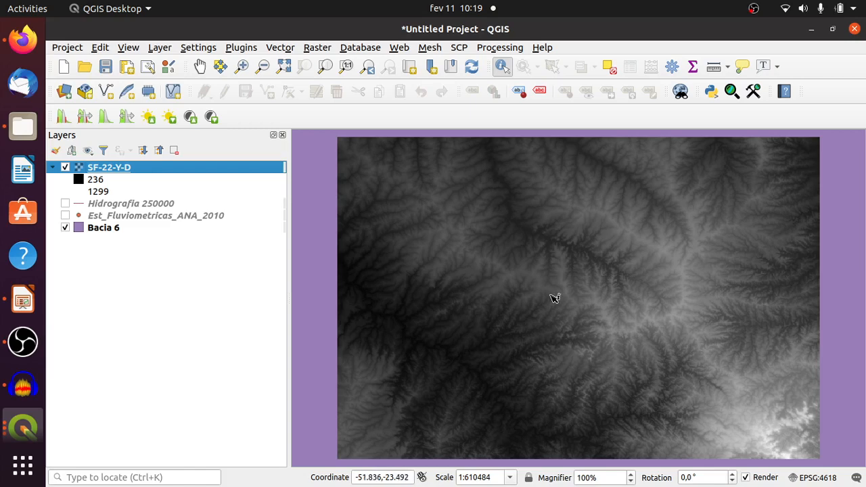
View the SF-22-Y-D raster within the surrounding basin and select each vector layer in turn, ending on Bacia 6 to check its source.
{"action": "scroll", "coordinate": [553, 297], "scroll_direction": "down", "scroll_amount": 1}
{"action": "scroll", "coordinate": [553, 298], "scroll_direction": "down", "scroll_amount": 1}
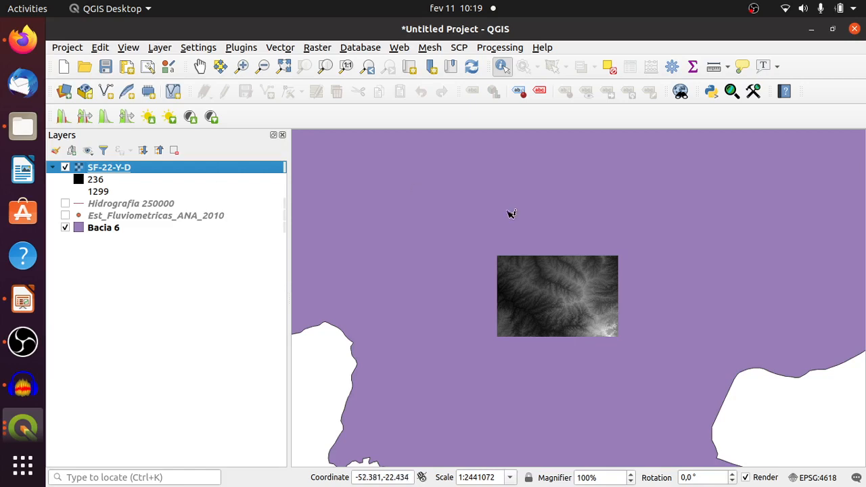
{"action": "scroll", "coordinate": [636, 291], "scroll_direction": "up", "scroll_amount": 1}
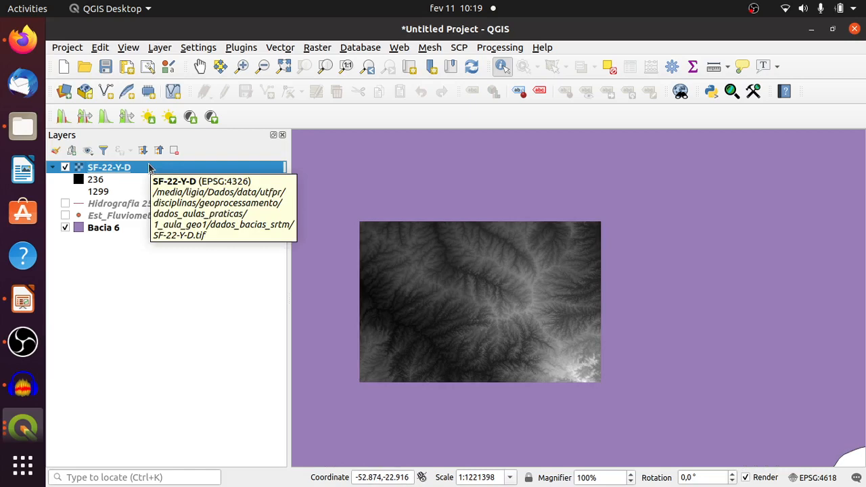
{"action": "left_click", "coordinate": [134, 205]}
{"action": "left_click", "coordinate": [136, 215]}
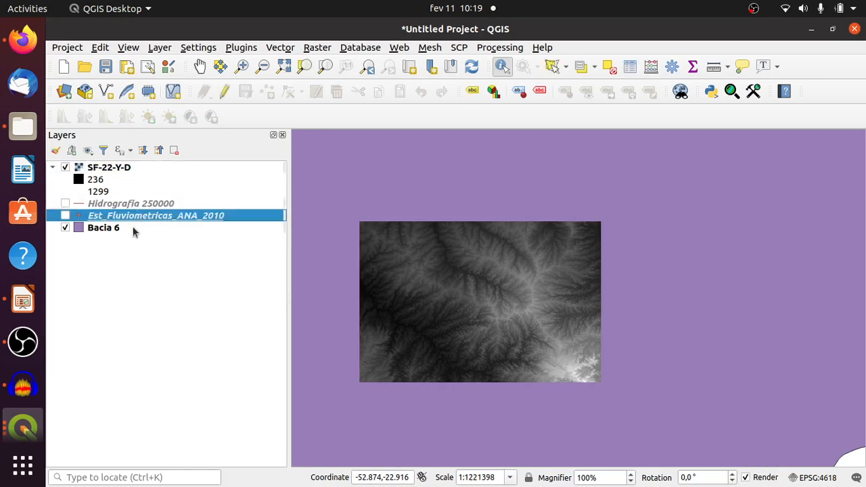
{"action": "left_click", "coordinate": [123, 228]}
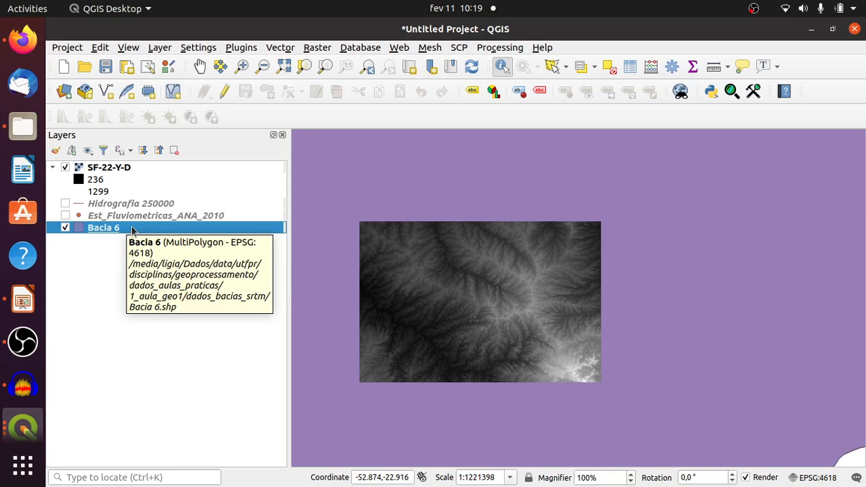
Compare the vector and raster processing tools available for the SF-22-Y-D raster and the Hidrografia 250000 vector layer, and reselect the raster.
{"action": "left_click", "coordinate": [134, 168]}
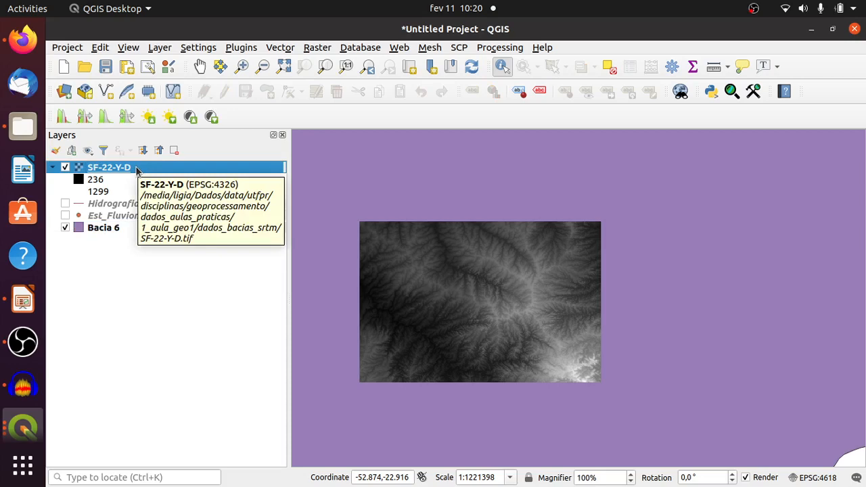
{"action": "left_click", "coordinate": [289, 47]}
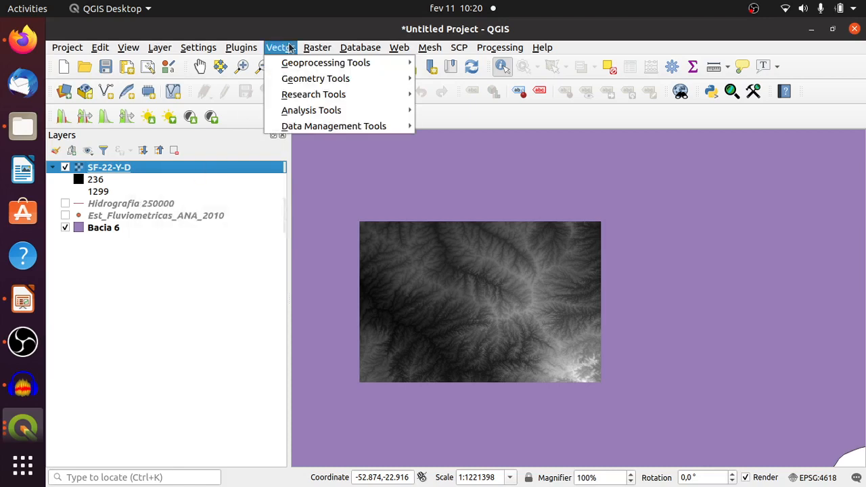
{"action": "left_click", "coordinate": [142, 168]}
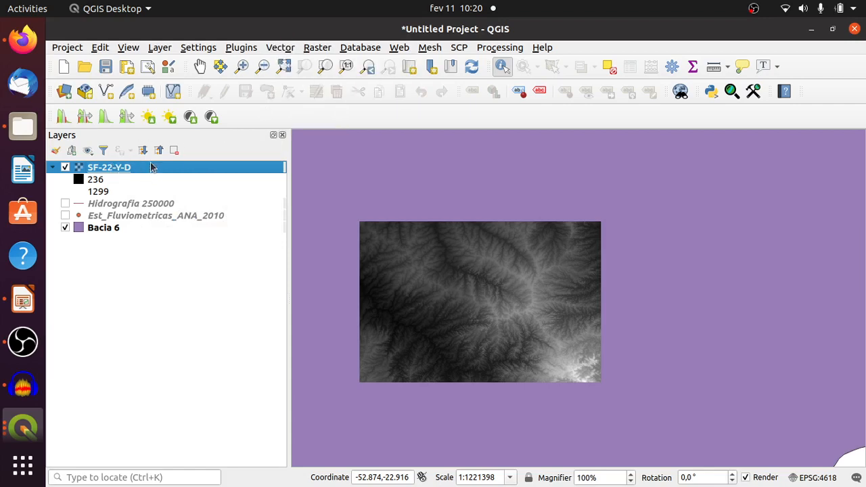
{"action": "left_click", "coordinate": [327, 48]}
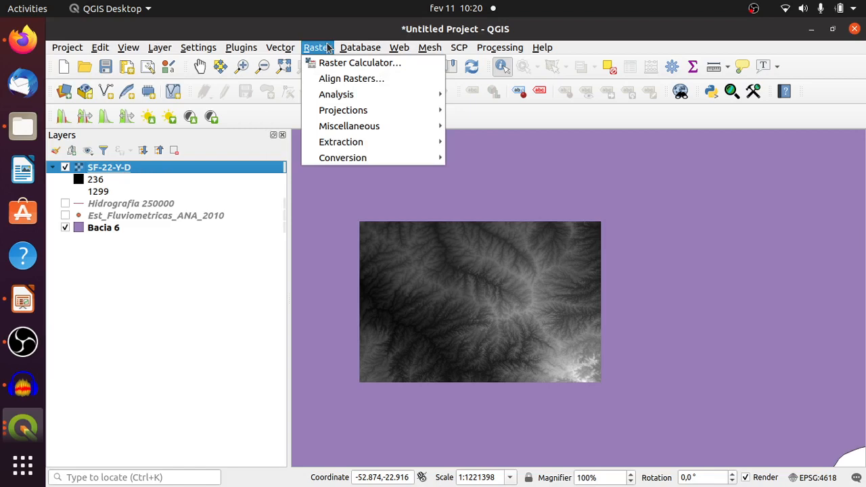
{"action": "left_click", "coordinate": [170, 207]}
{"action": "left_click", "coordinate": [171, 210]}
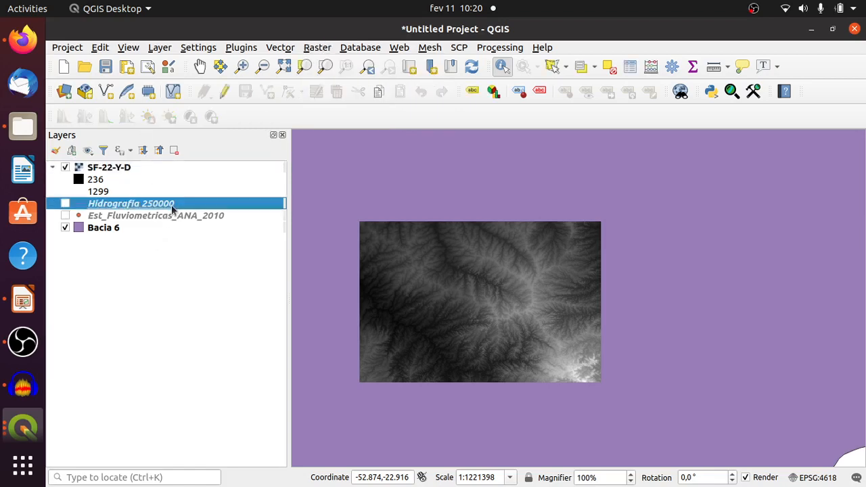
{"action": "left_click", "coordinate": [292, 48]}
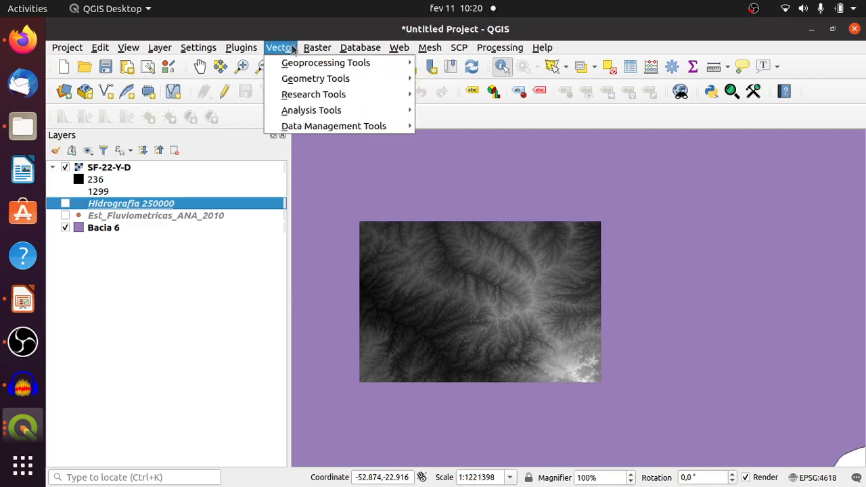
{"action": "left_click", "coordinate": [293, 48]}
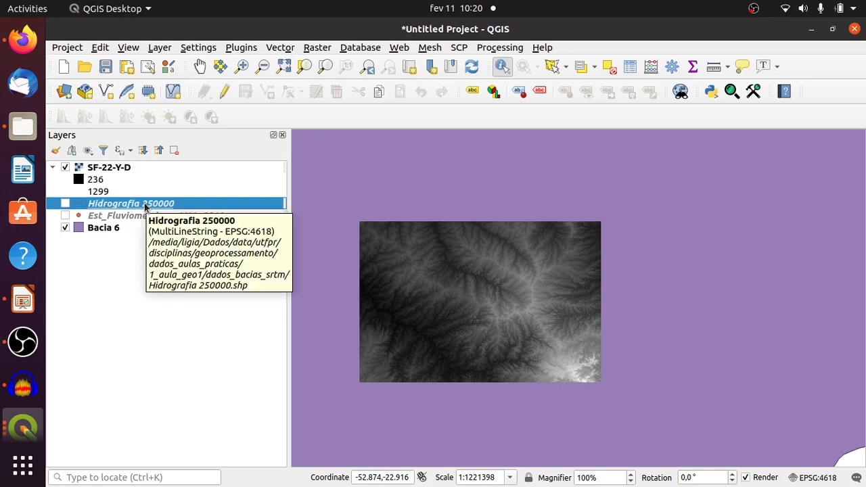
{"action": "left_click", "coordinate": [145, 169]}
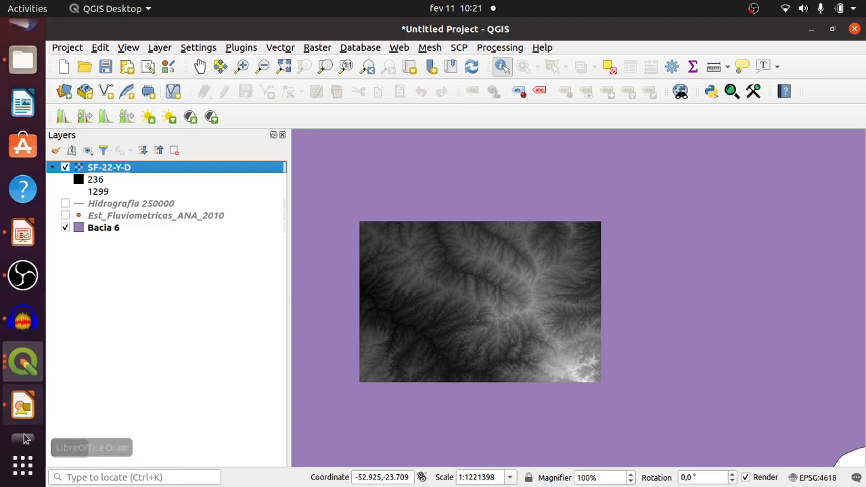
Switch to LibreOffice Draw to view the closing page of final_video_aula1.odg, leaving the Navigator closed.
{"action": "left_click", "coordinate": [23, 379]}
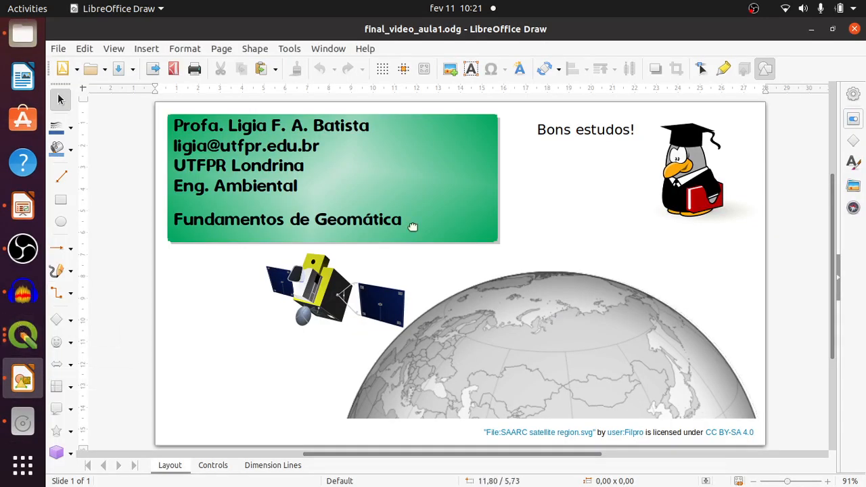
{"action": "key", "text": "F5"}
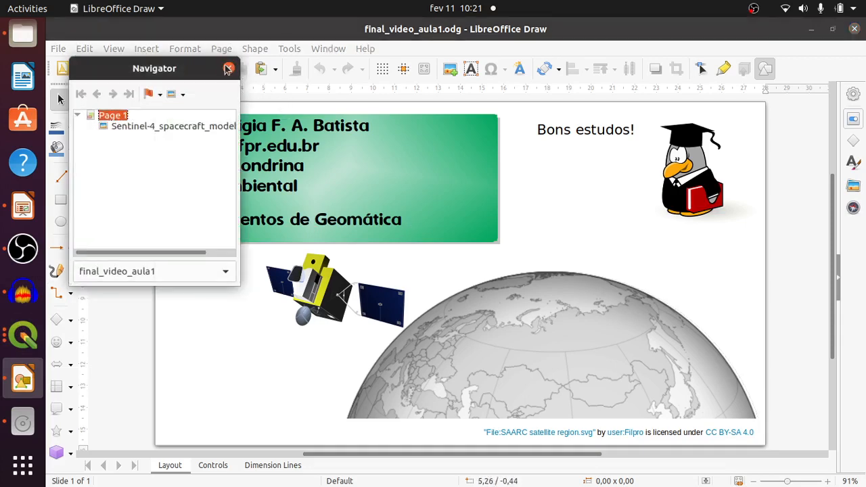
{"action": "left_click", "coordinate": [228, 68]}
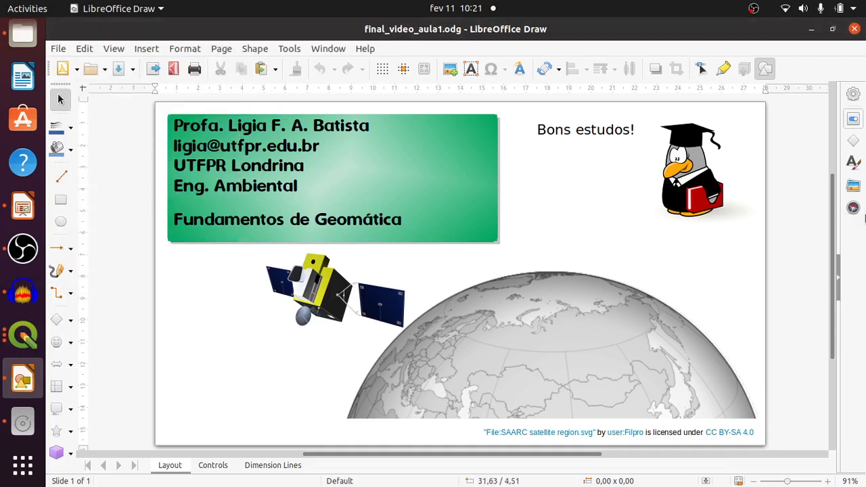